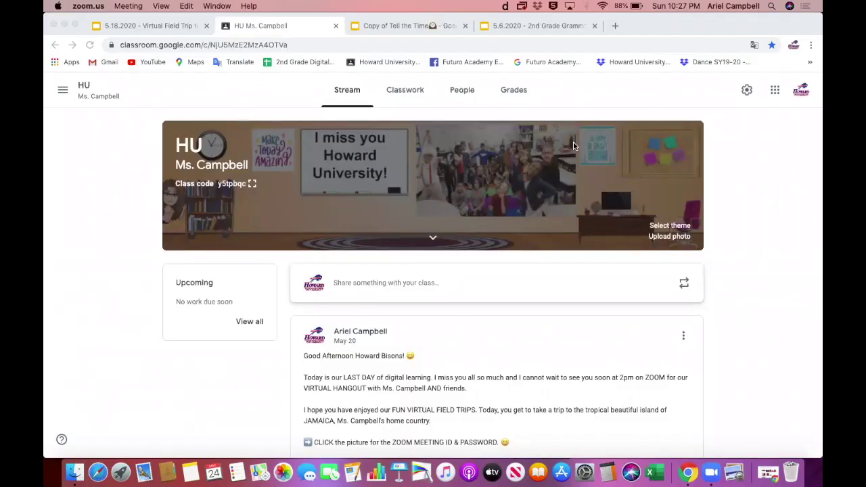
Check the links on the Be Happy heart, Make Today Amazing, Fortnite laptop and clock images
{"action": "left_click", "coordinate": [149, 27]}
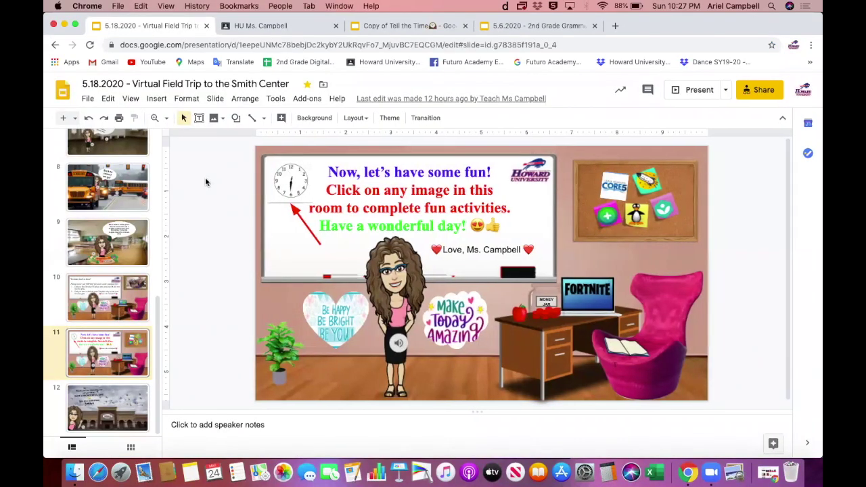
{"action": "scroll", "coordinate": [87, 207], "scroll_direction": "up", "scroll_amount": 10}
{"action": "scroll", "coordinate": [87, 207], "scroll_direction": "down", "scroll_amount": 8}
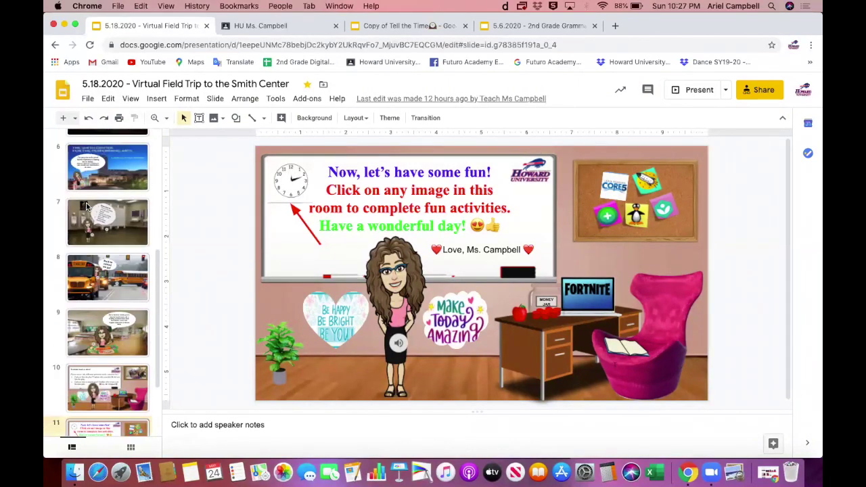
{"action": "scroll", "coordinate": [86, 206], "scroll_direction": "down", "scroll_amount": 2}
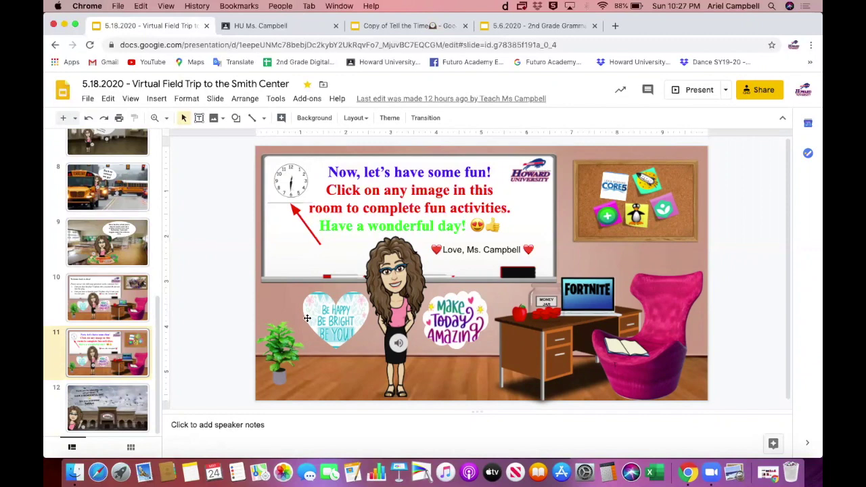
{"action": "left_click", "coordinate": [341, 323]}
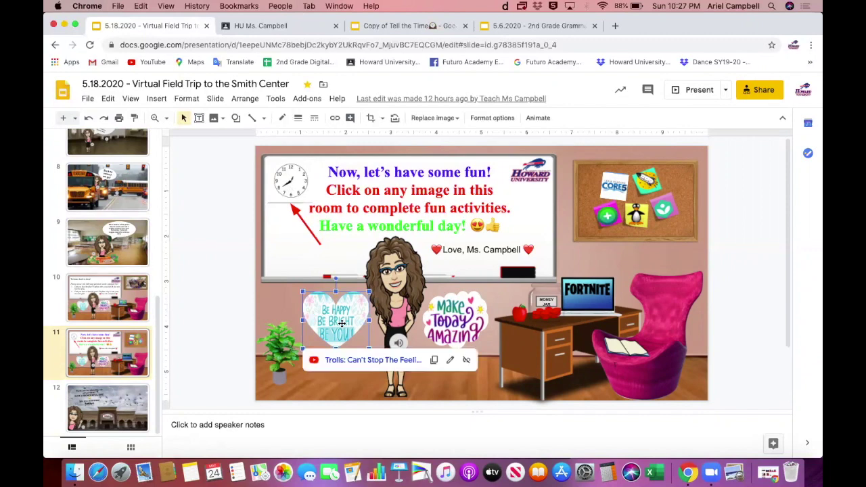
{"action": "left_click", "coordinate": [457, 315]}
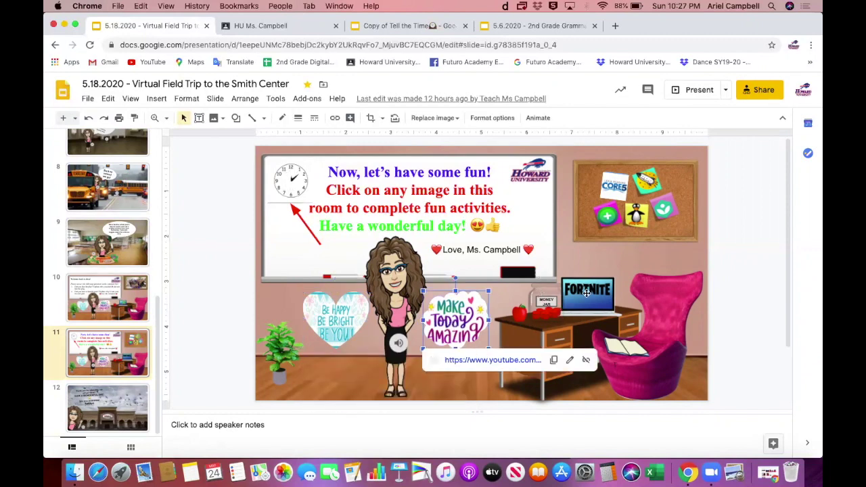
{"action": "left_click", "coordinate": [587, 292]}
{"action": "left_click", "coordinate": [295, 184]}
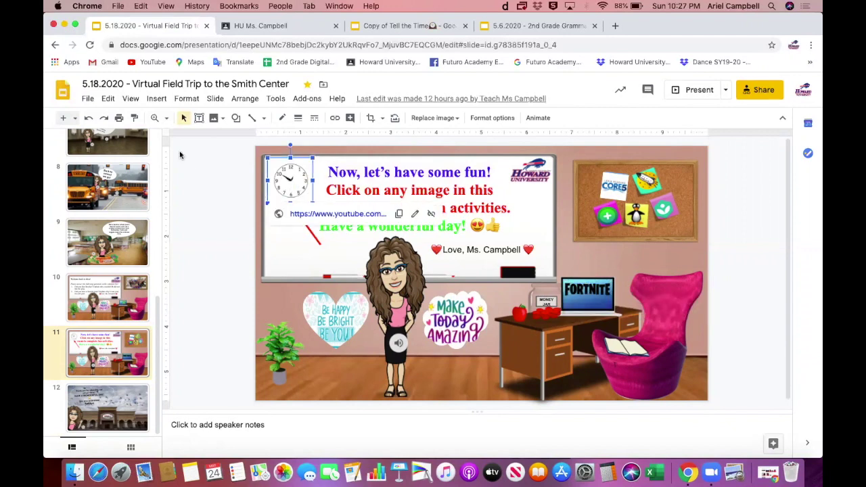
Look in the File menu for web publishing without choosing anything, then view the Tell the Time deck
{"action": "left_click", "coordinate": [88, 100]}
{"action": "left_click", "coordinate": [87, 100]}
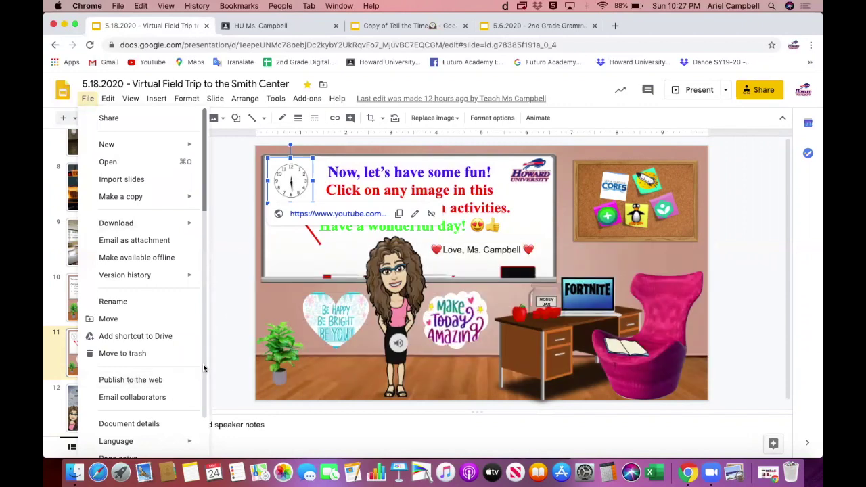
{"action": "left_click", "coordinate": [228, 345]}
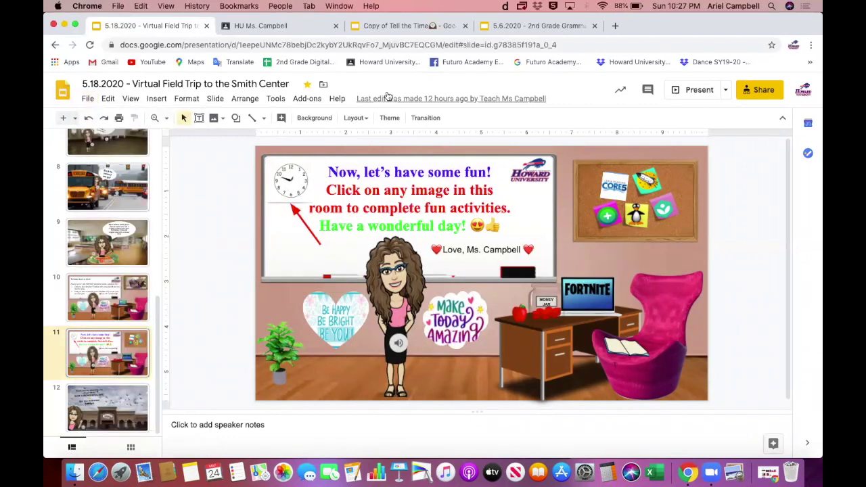
{"action": "left_click", "coordinate": [387, 27]}
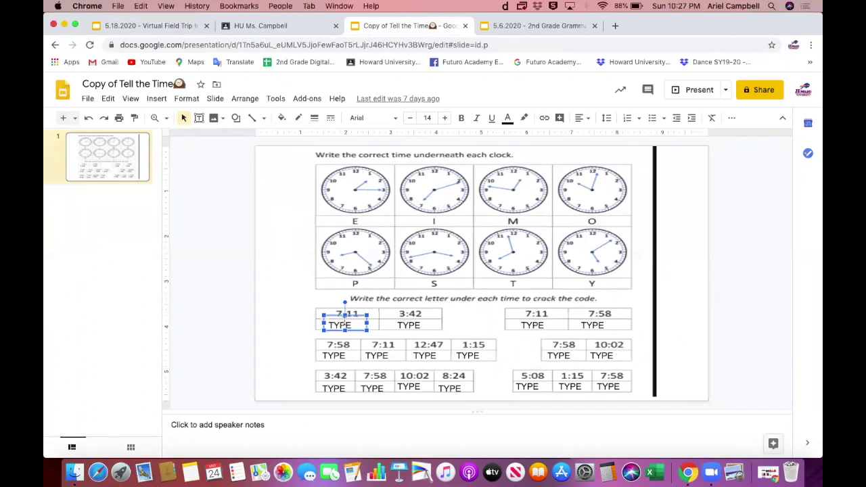
Select the 3:42 and 7:11 answer boxes, then move the grammar deck's rain tile into box 8
{"action": "left_click", "coordinate": [410, 324]}
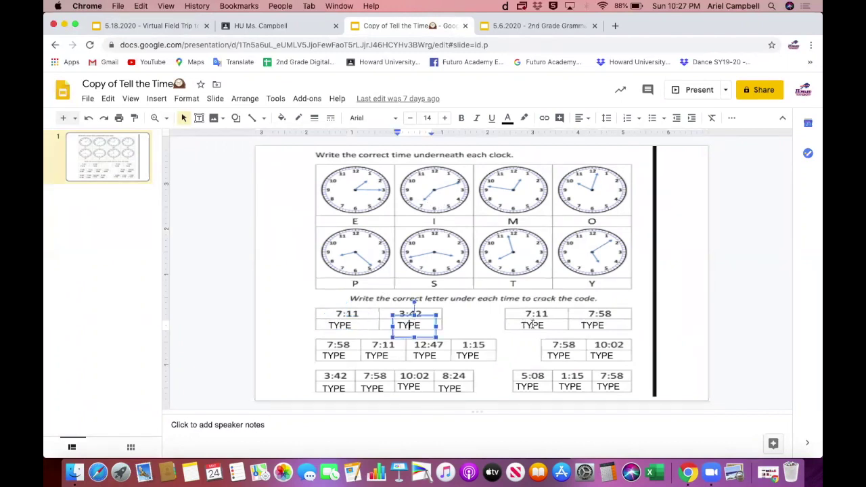
{"action": "left_click", "coordinate": [533, 324]}
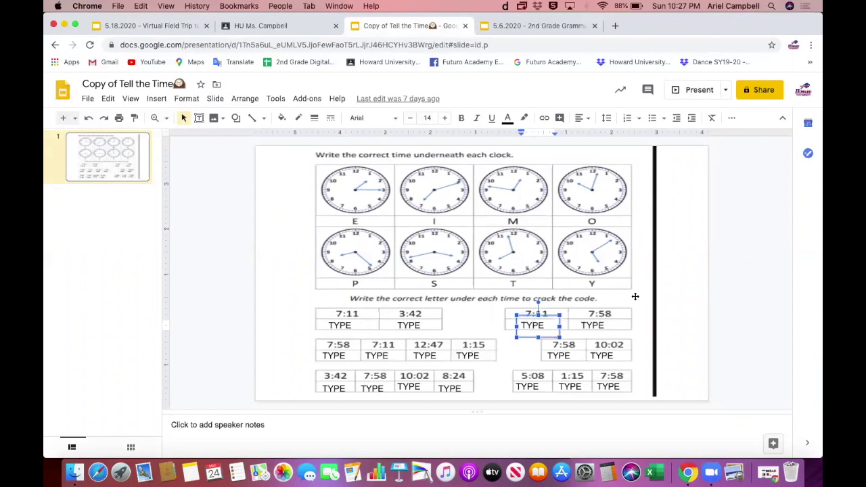
{"action": "left_click", "coordinate": [546, 26]}
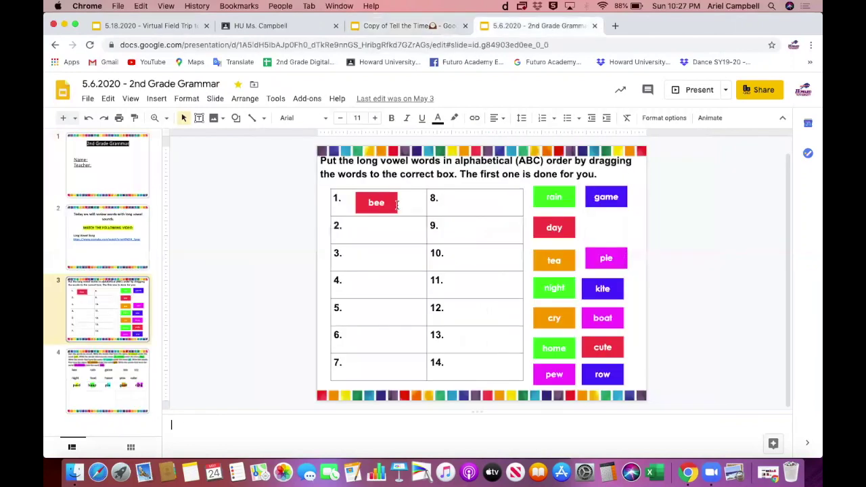
{"action": "left_click_drag", "start_coordinate": [554, 203], "coordinate": [476, 209]}
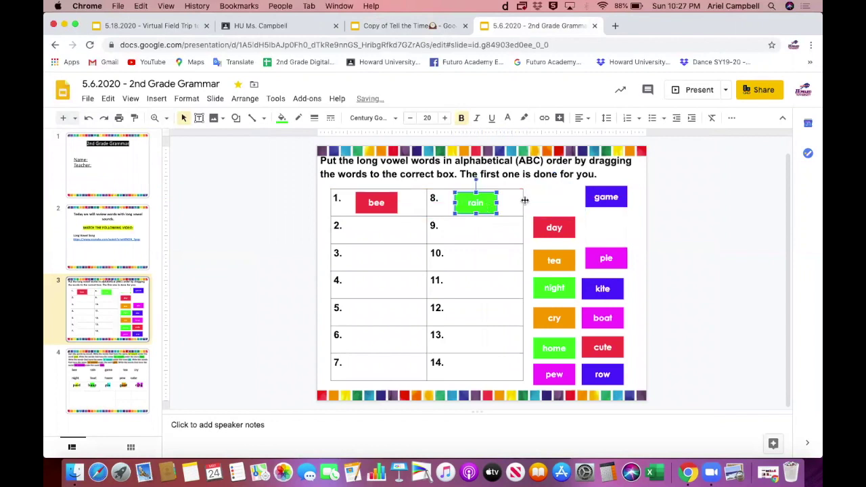
{"action": "left_click", "coordinate": [318, 165]}
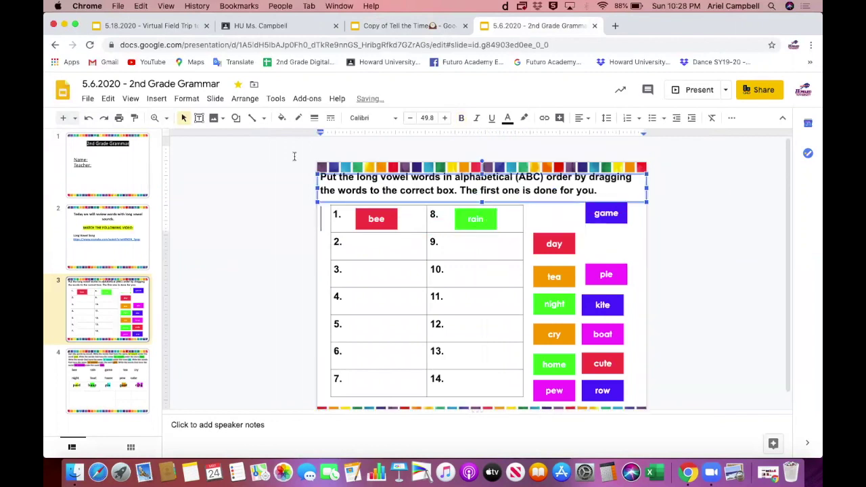
{"action": "left_click", "coordinate": [428, 28]}
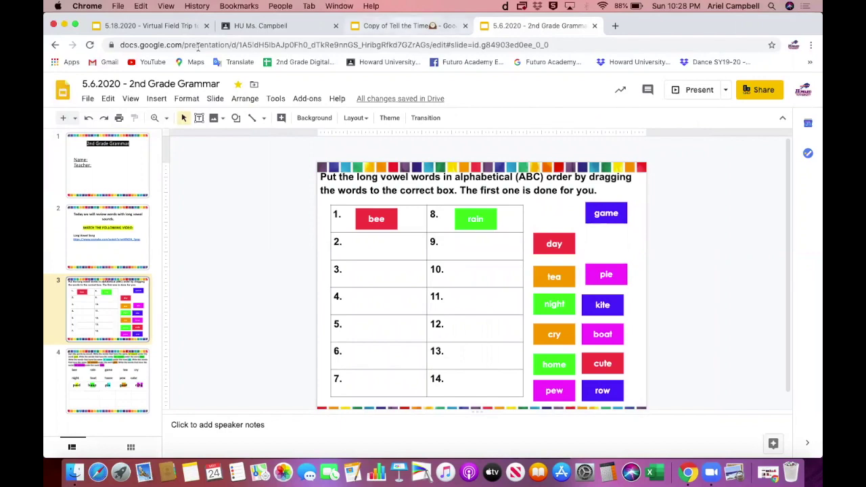
{"action": "left_click", "coordinate": [405, 25]}
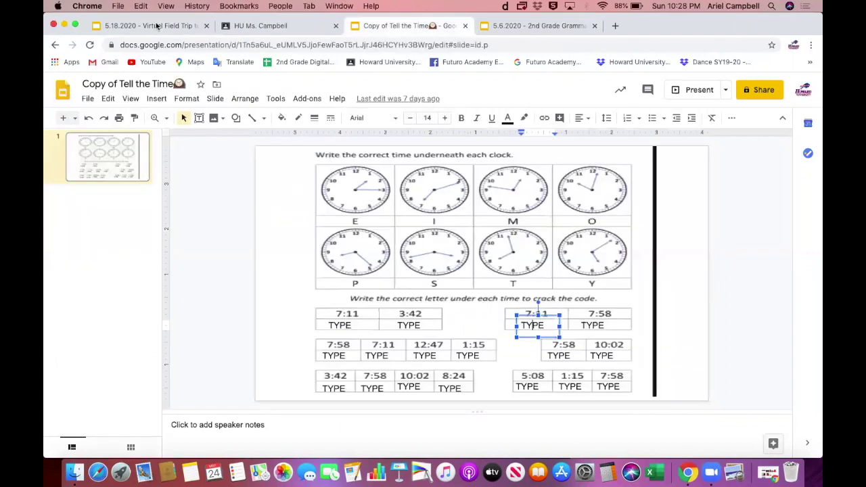
Start a new assignment from the HU class's Classwork page using Create > Assignment
{"action": "left_click", "coordinate": [239, 26]}
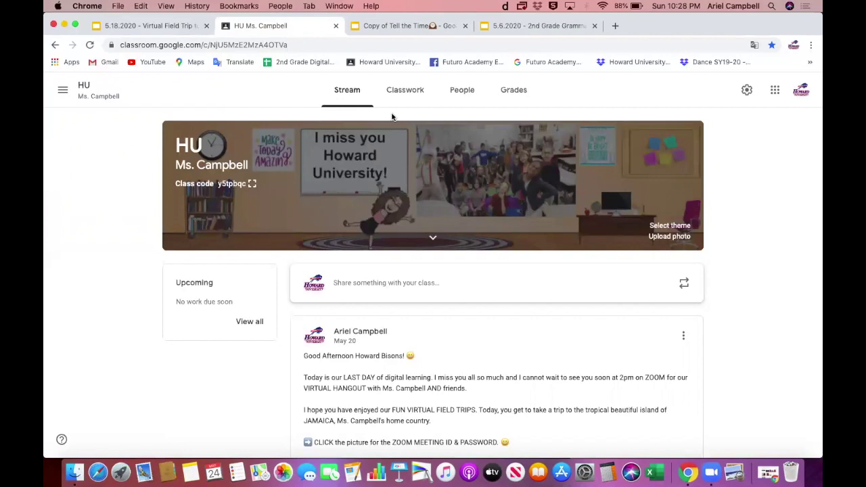
{"action": "left_click", "coordinate": [413, 95]}
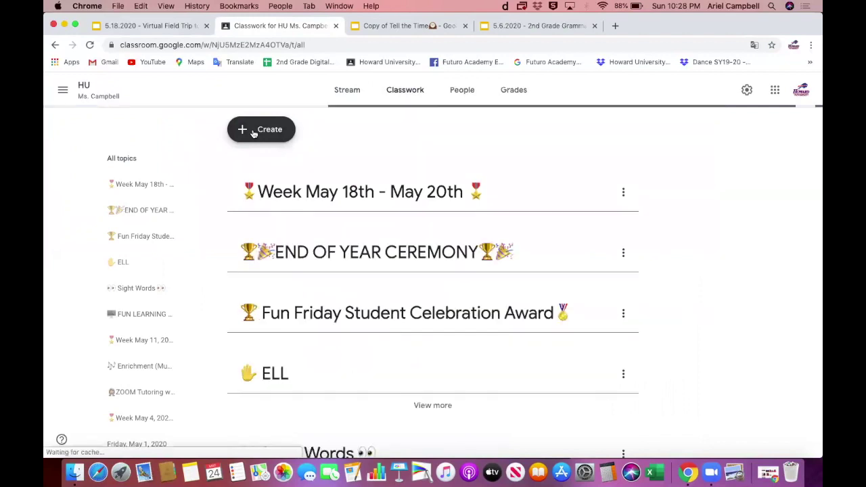
{"action": "left_click", "coordinate": [275, 139]}
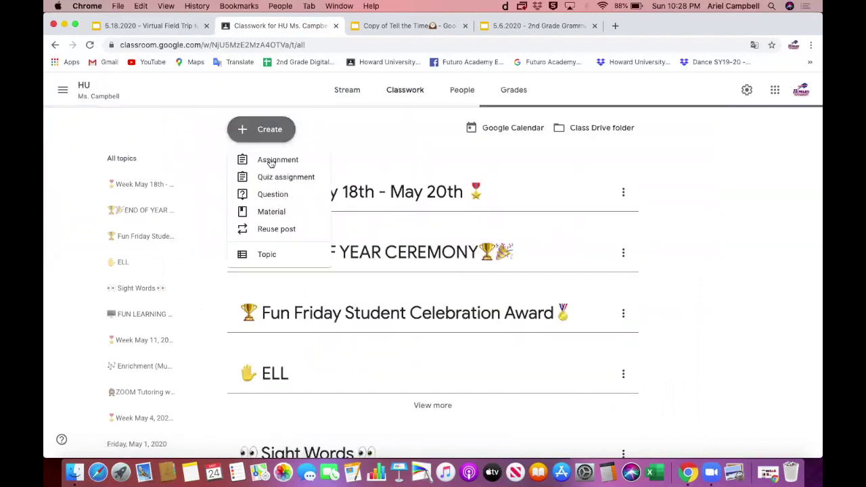
{"action": "left_click", "coordinate": [271, 162]}
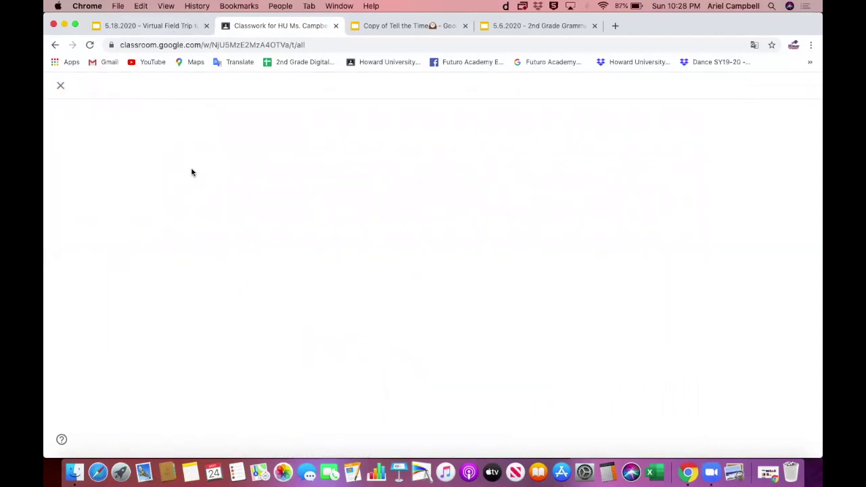
{"action": "left_click", "coordinate": [180, 28]}
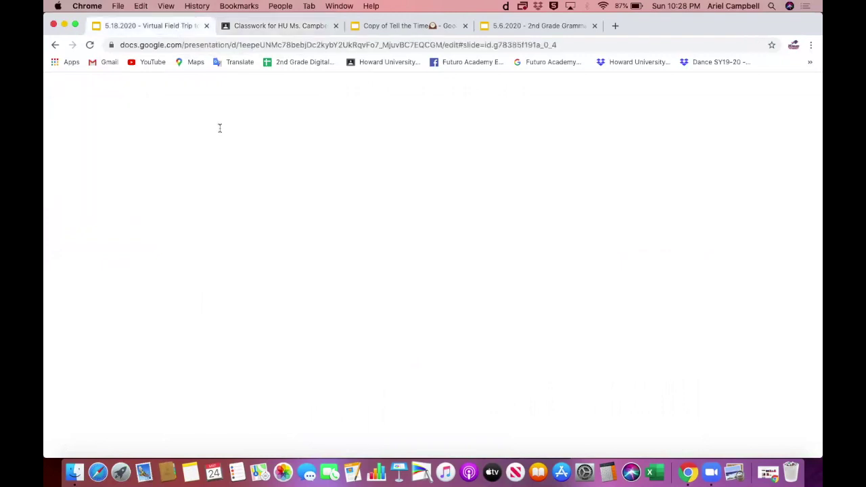
Title it 'Virtual Field Trip to The Smith Center' with instructions 'Please click the link and enjoy your field trip at the Smith Center'
{"action": "left_click", "coordinate": [275, 28]}
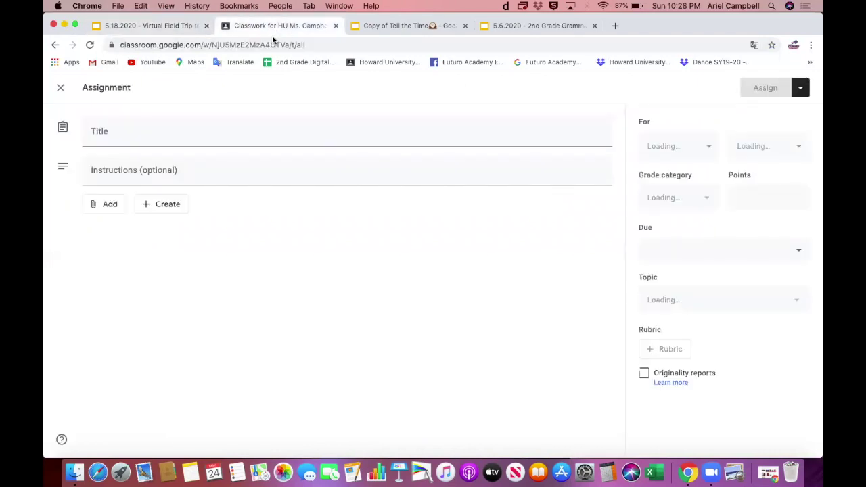
{"action": "left_click", "coordinate": [110, 144]}
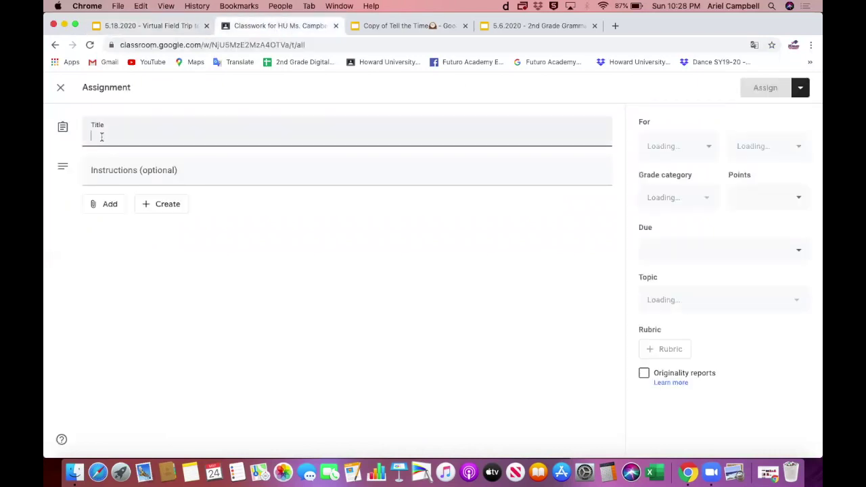
{"action": "type", "text": "Virtual F"}
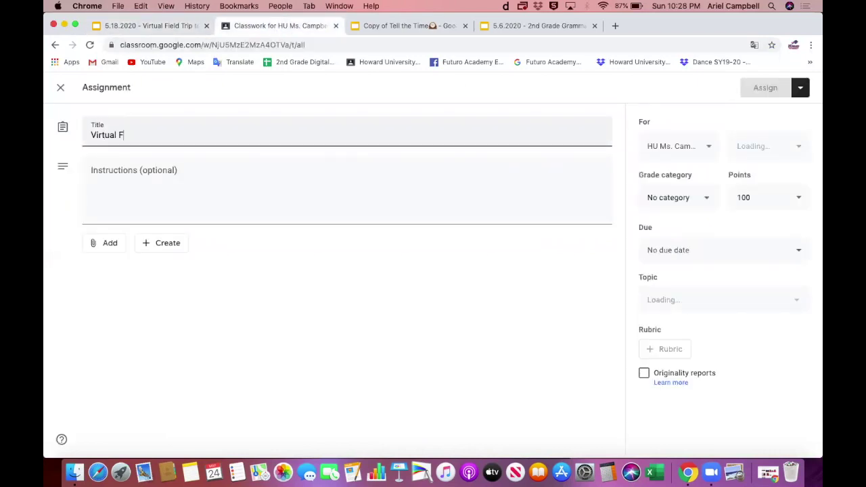
{"action": "type", "text": "ield Trip"}
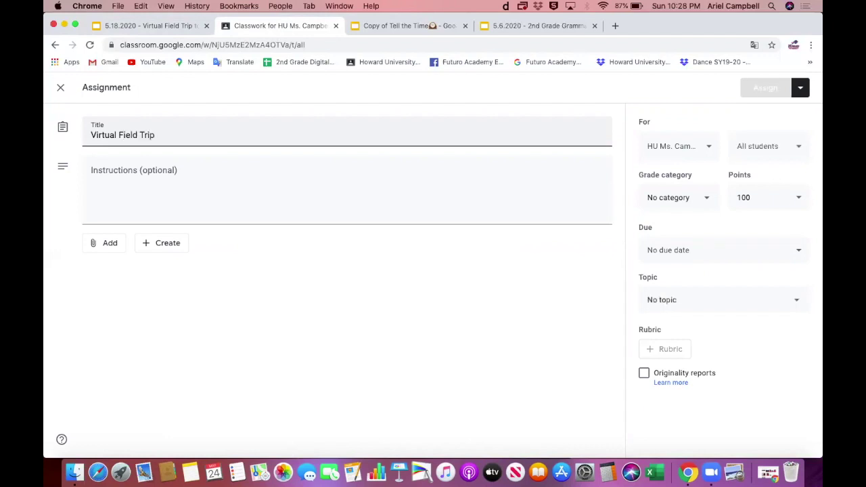
{"action": "type", "text": " to"}
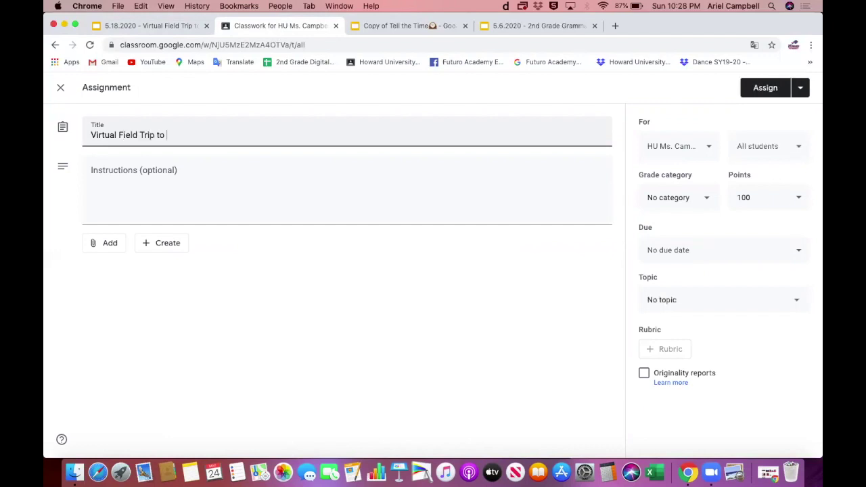
{"action": "type", "text": " The Smith Center"}
{"action": "left_click", "coordinate": [142, 174]}
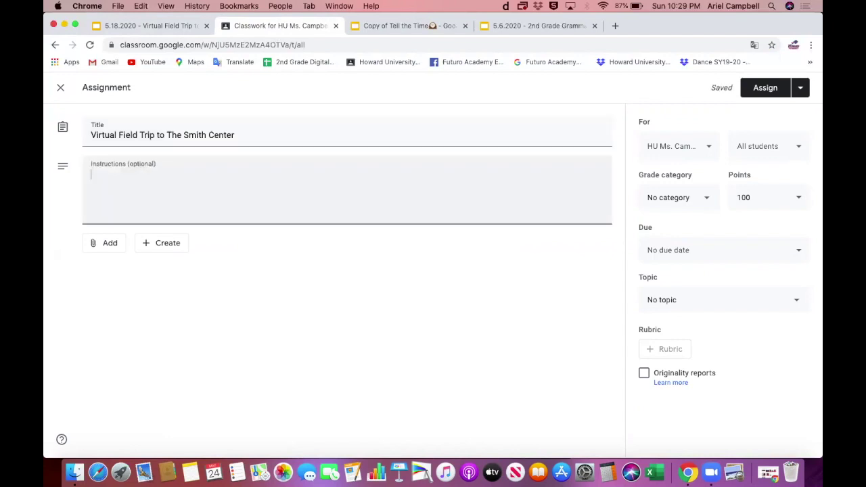
{"action": "type", "text": "Please clic"}
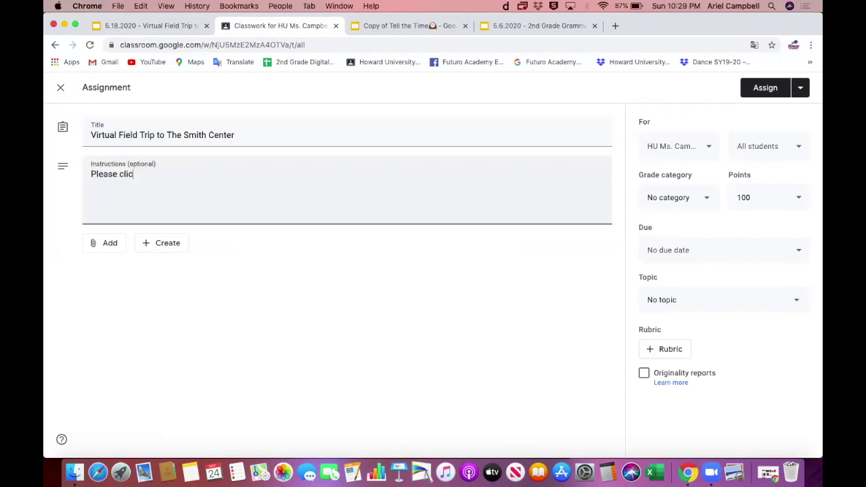
{"action": "type", "text": "k the link and enjoy your "}
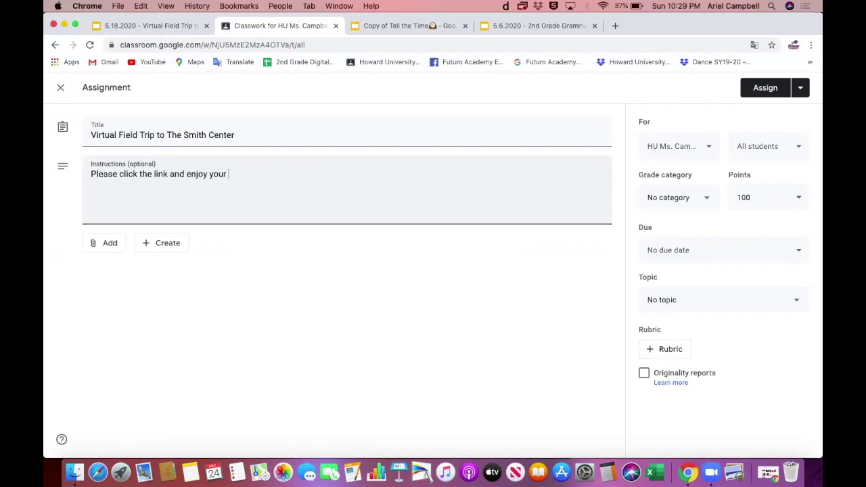
{"action": "type", "text": "field trip at the Smith Center."}
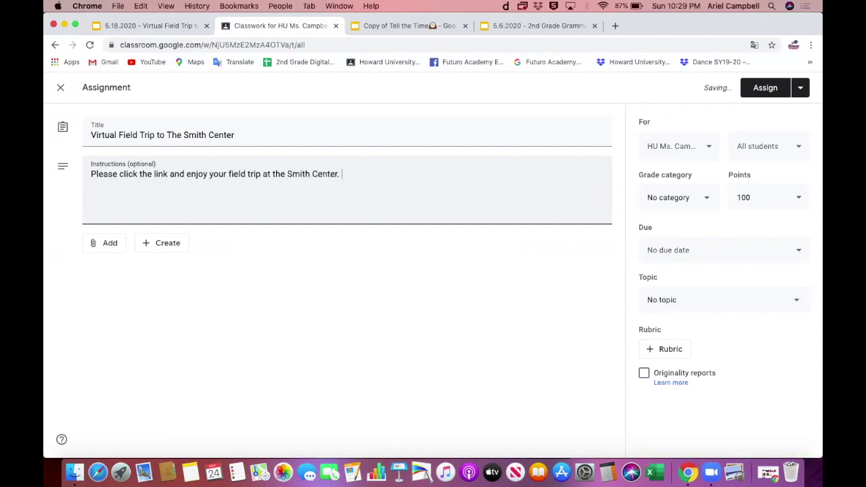
{"action": "left_click", "coordinate": [176, 26]}
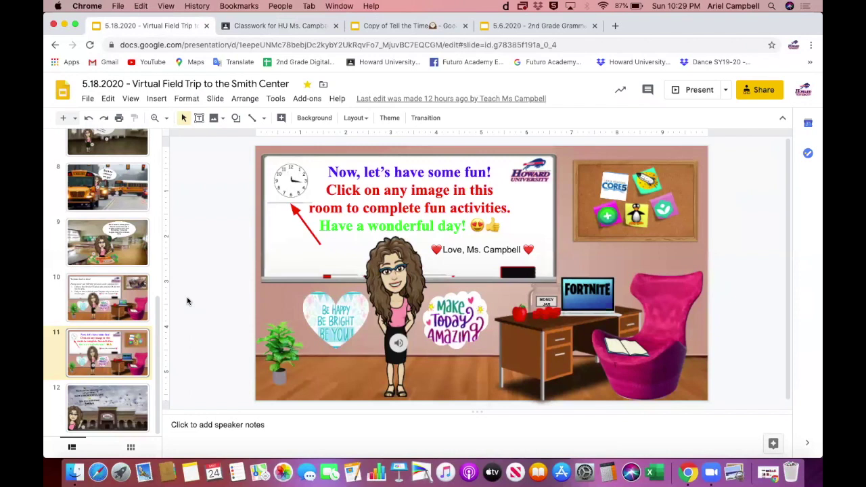
Stop publishing the Virtual Field Trip deck to the web
{"action": "left_click", "coordinate": [87, 100]}
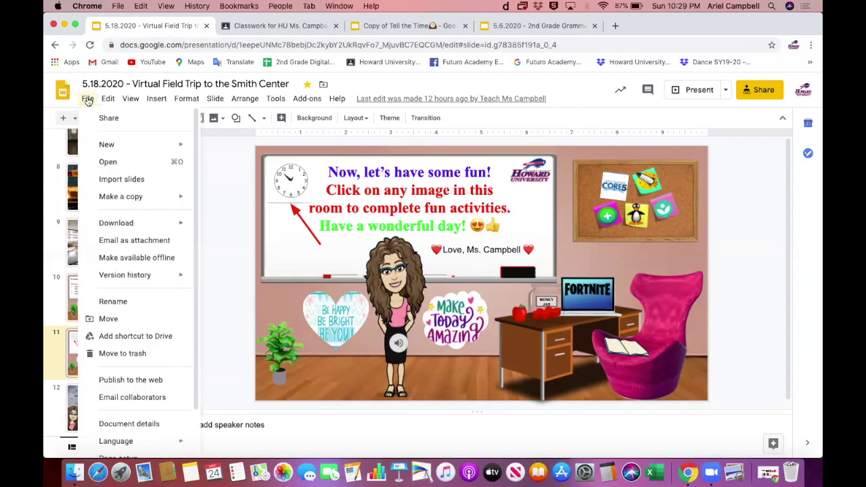
{"action": "left_click", "coordinate": [113, 381]}
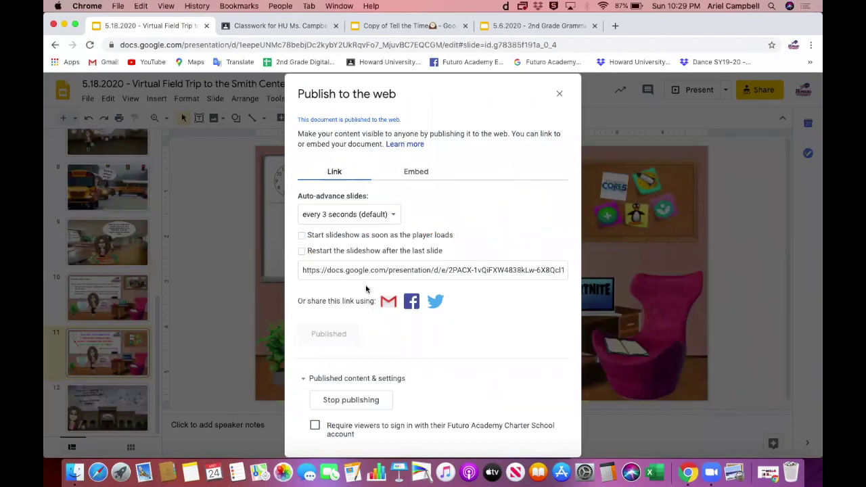
{"action": "left_click_drag", "start_coordinate": [411, 117], "coordinate": [294, 120]}
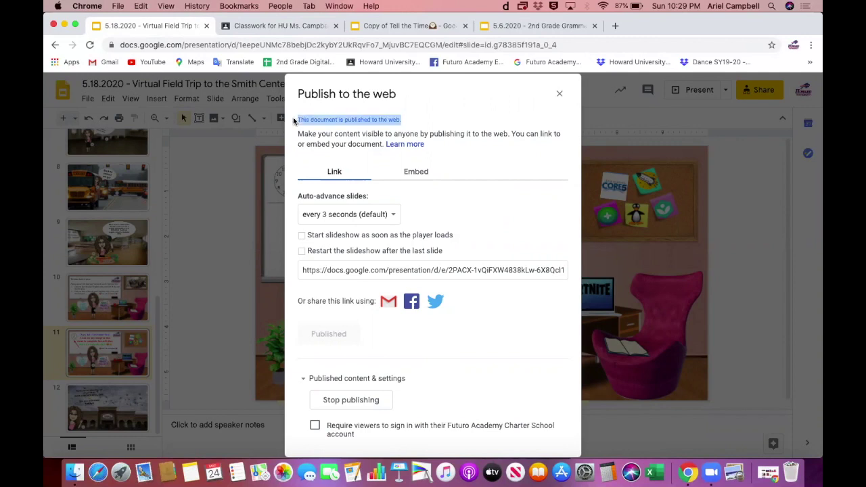
{"action": "left_click", "coordinate": [346, 405]}
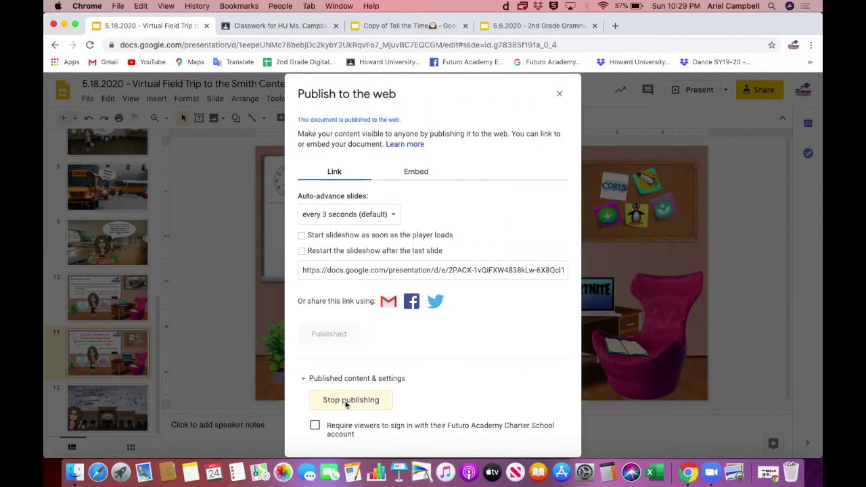
{"action": "left_click", "coordinate": [526, 105]}
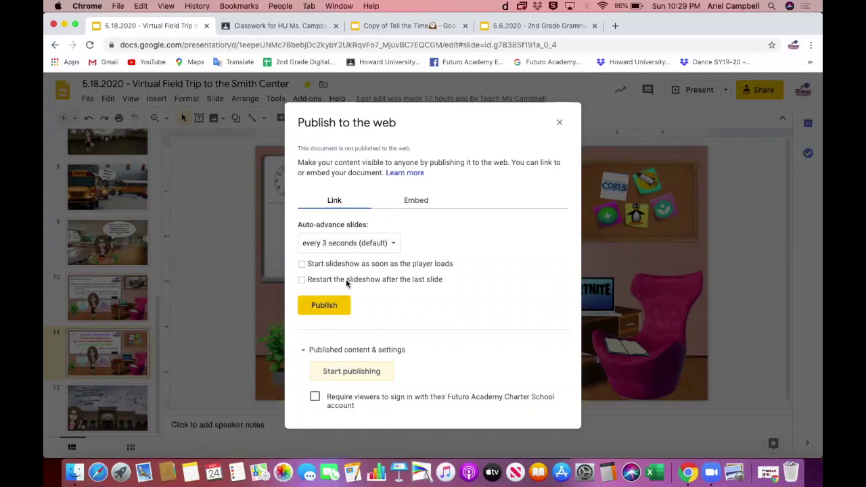
Publish the deck to the web again and copy its new published link
{"action": "left_click", "coordinate": [320, 306]}
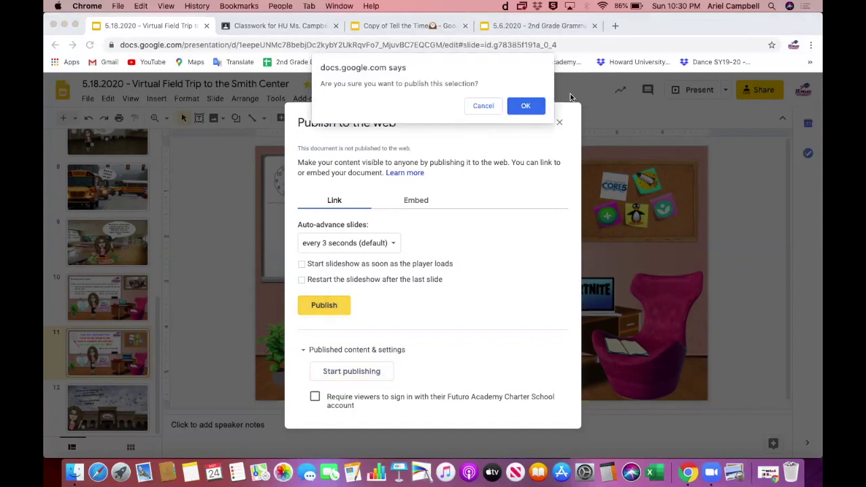
{"action": "left_click", "coordinate": [526, 107]}
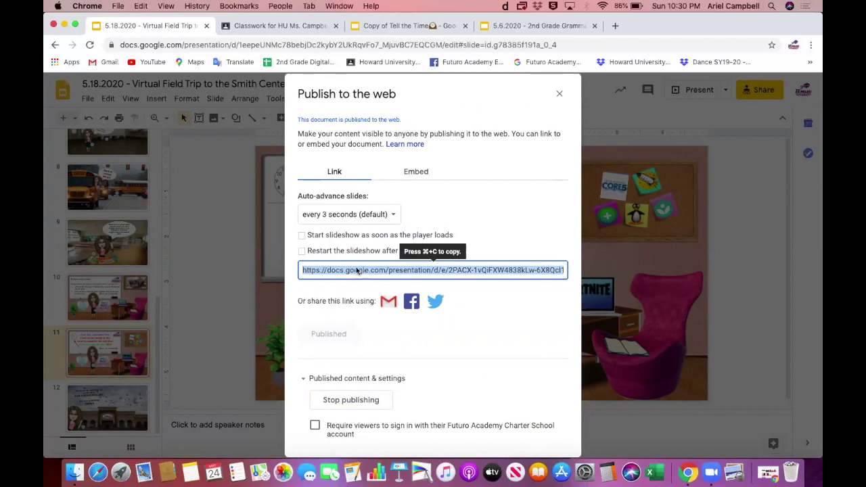
{"action": "right_click", "coordinate": [354, 271]}
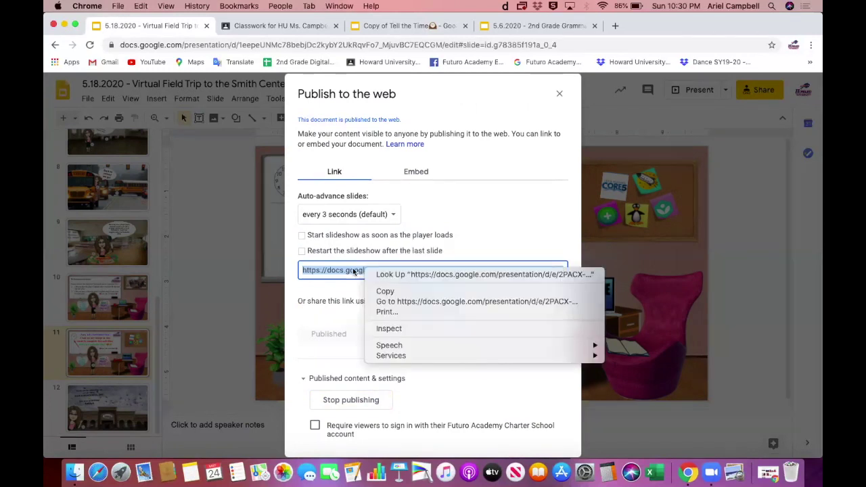
{"action": "left_click", "coordinate": [385, 291]}
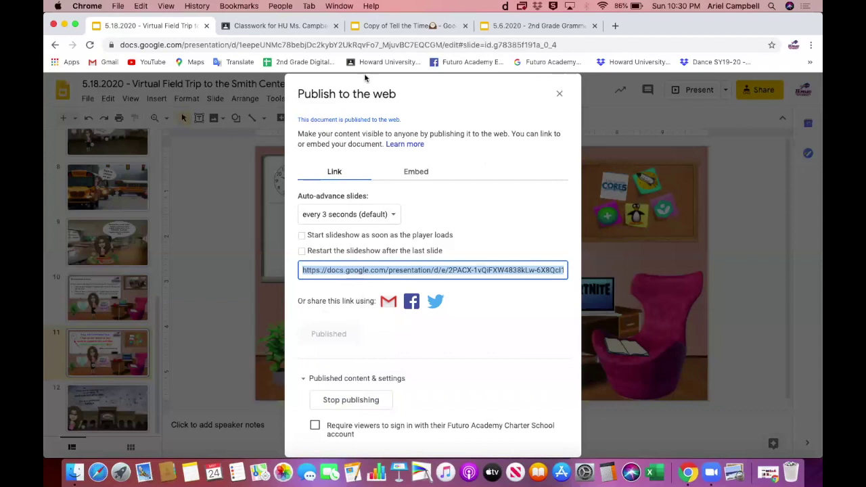
Attach the copied published Slides link to the Smith Center field trip assignment
{"action": "left_click", "coordinate": [286, 27]}
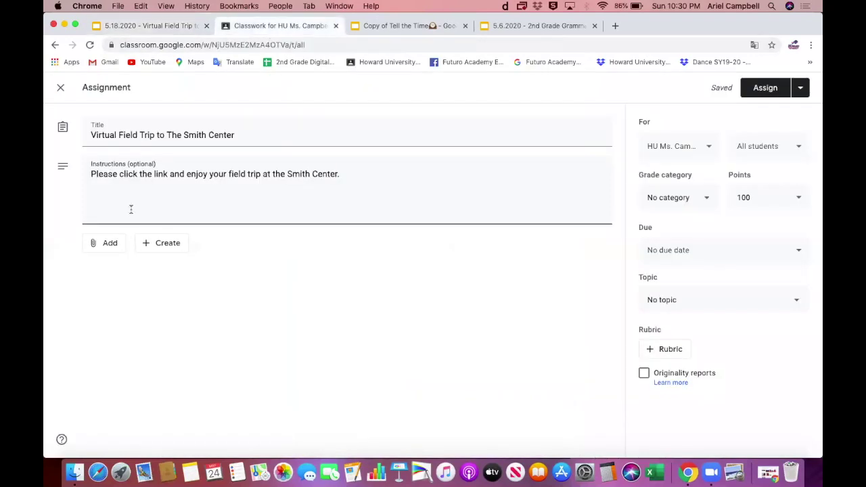
{"action": "left_click", "coordinate": [98, 243]}
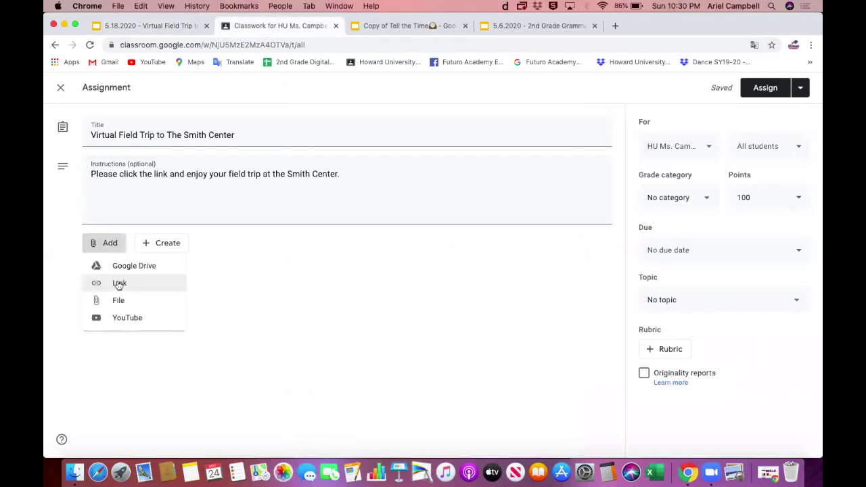
{"action": "key", "text": "Return"}
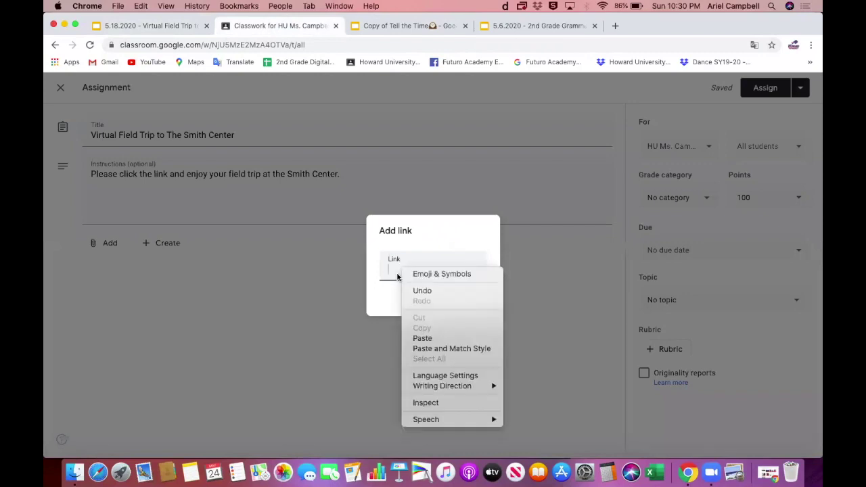
{"action": "left_click", "coordinate": [422, 338]}
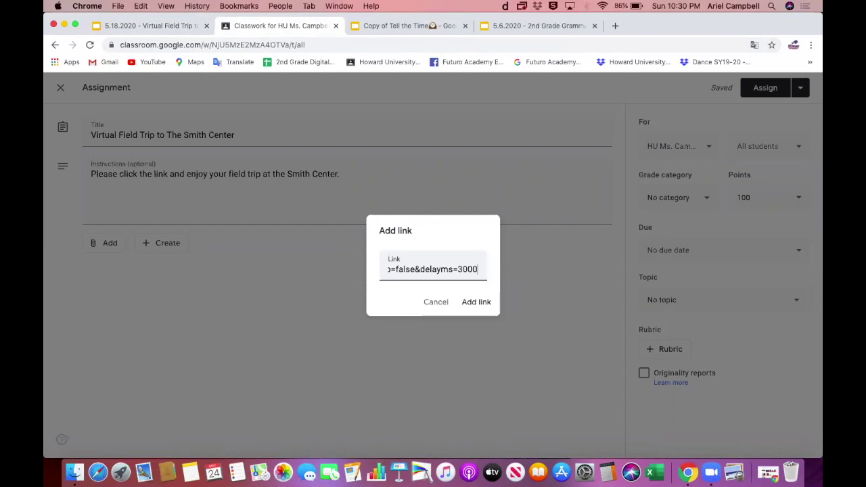
{"action": "key", "text": "super+z"}
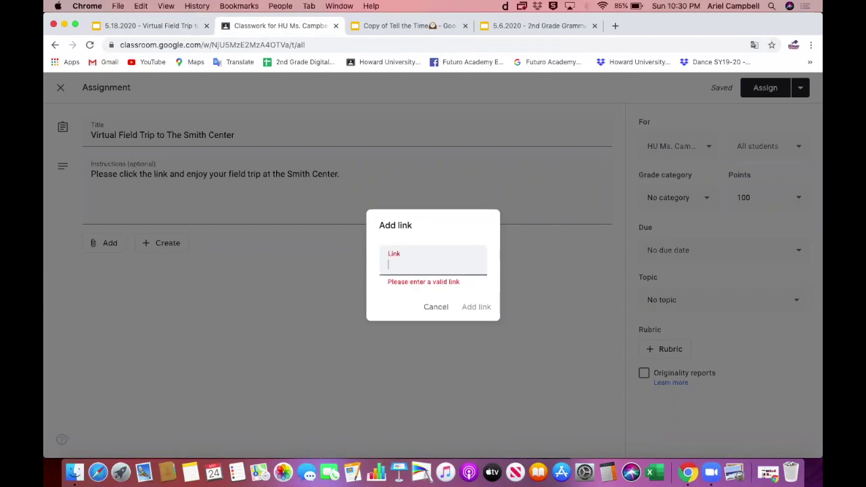
{"action": "key", "text": "super+v"}
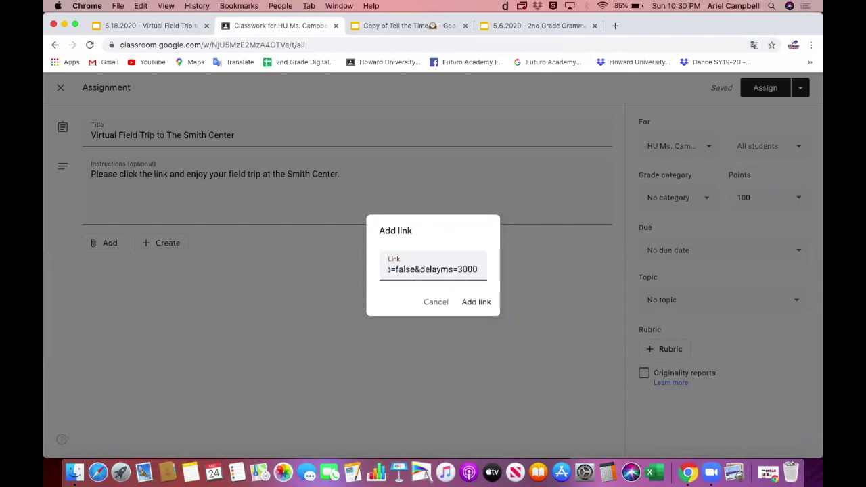
{"action": "left_click", "coordinate": [473, 305]}
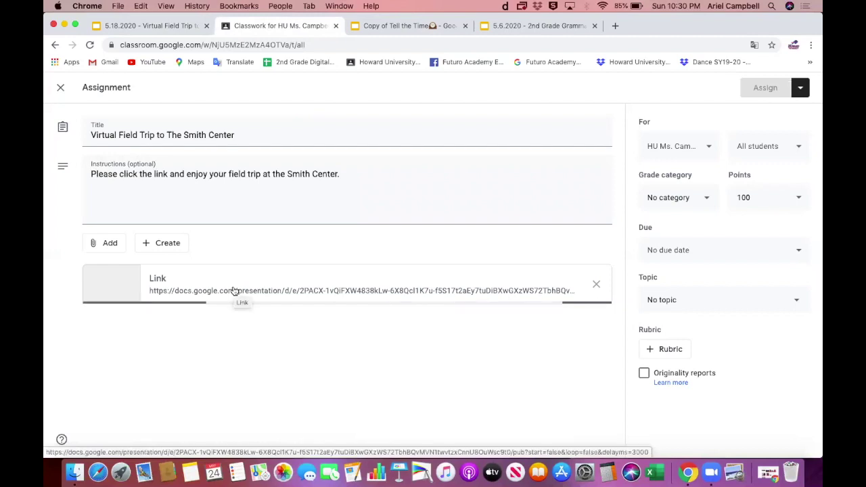
{"action": "left_click", "coordinate": [141, 27]}
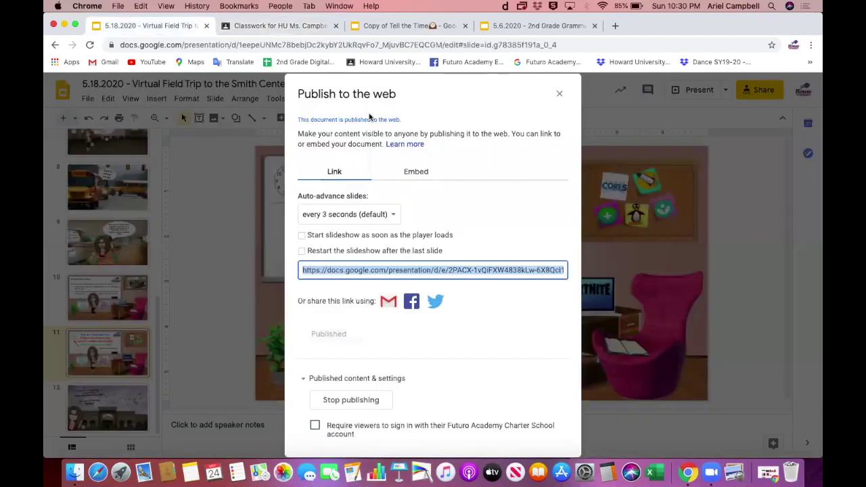
Close the publish settings and paste the published link into a new browser tab
{"action": "left_click", "coordinate": [560, 95]}
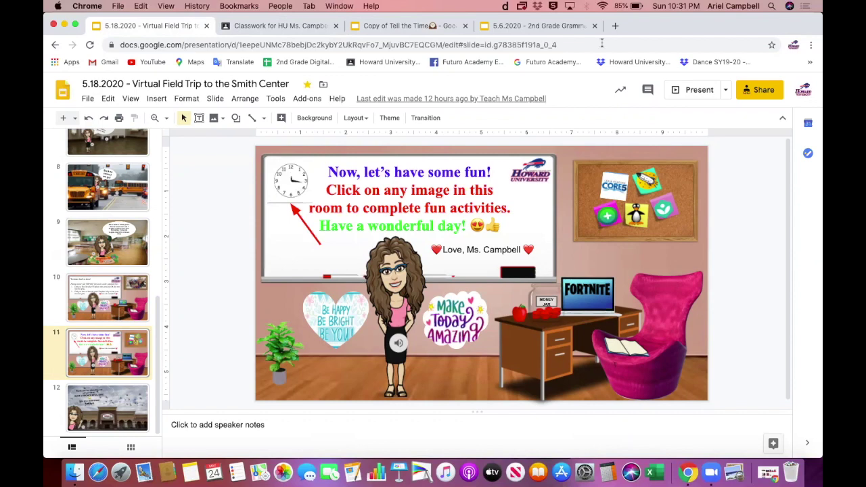
{"action": "key", "text": "super+t"}
{"action": "key", "text": "super+v"}
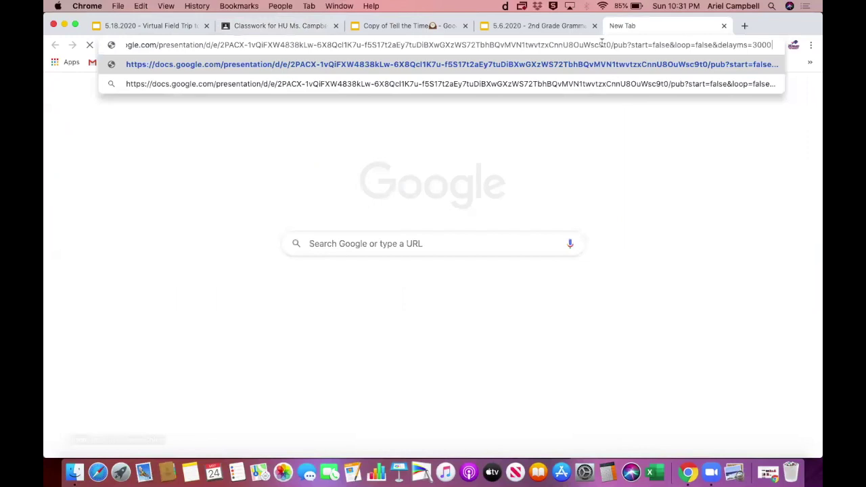
Load the published slideshow, step through it, and jump to slides 5, 12 and 11
{"action": "key", "text": "Return"}
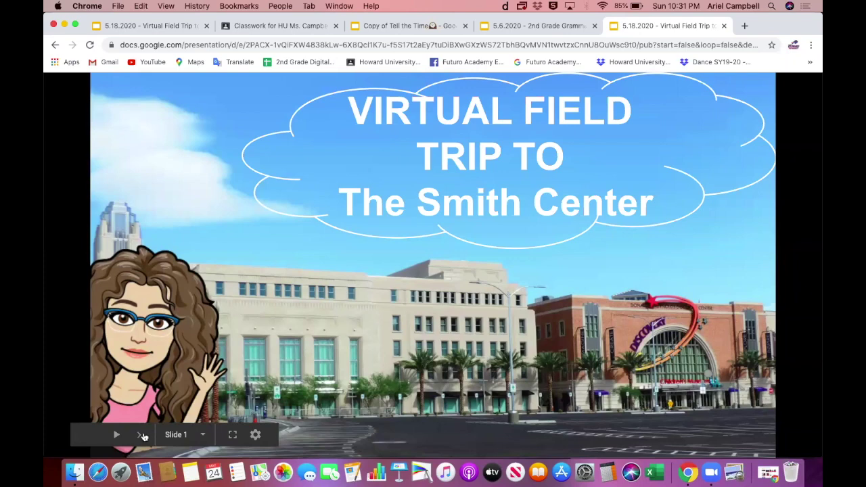
{"action": "left_click", "coordinate": [141, 436]}
{"action": "key", "text": "Right"}
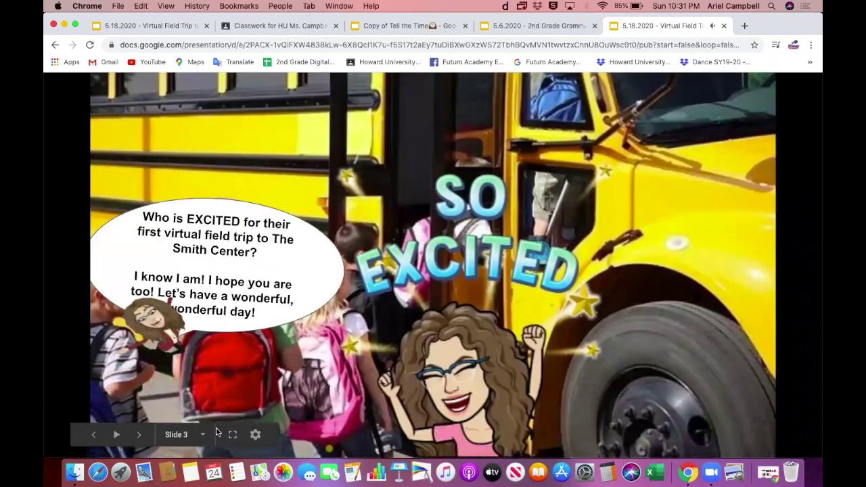
{"action": "key", "text": "XF86AudioRaiseVolume"}
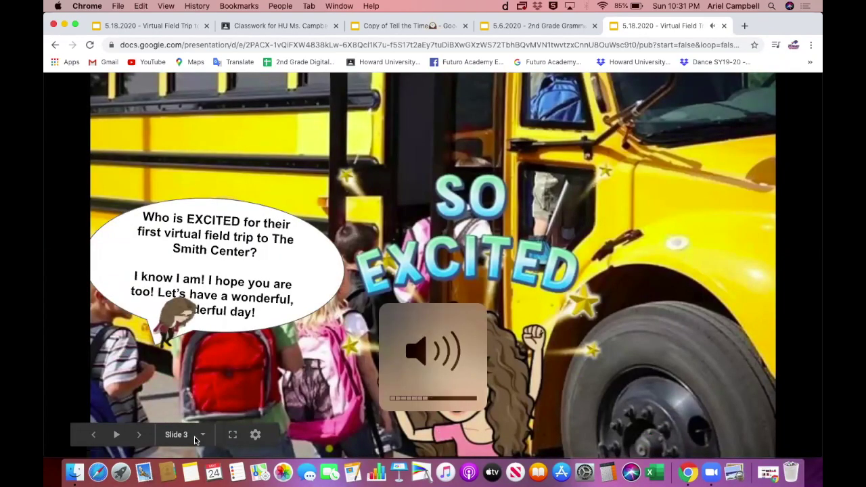
{"action": "left_click", "coordinate": [176, 435]}
{"action": "left_click", "coordinate": [186, 273]}
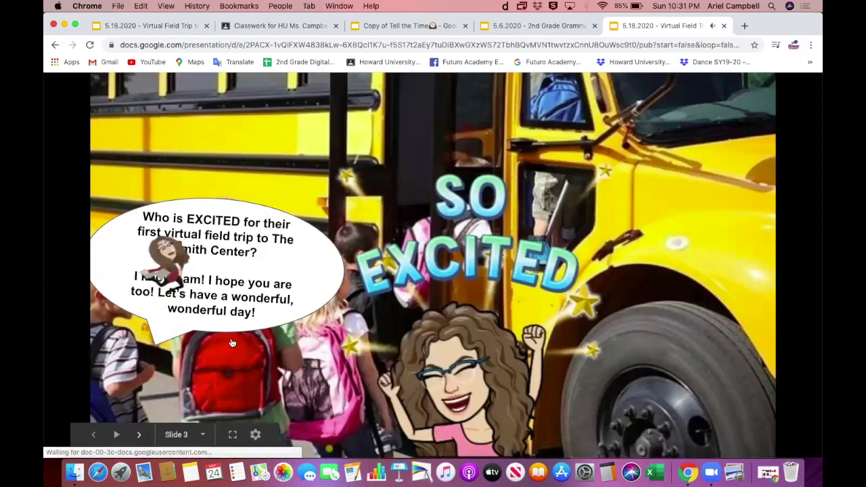
{"action": "left_click", "coordinate": [200, 414]}
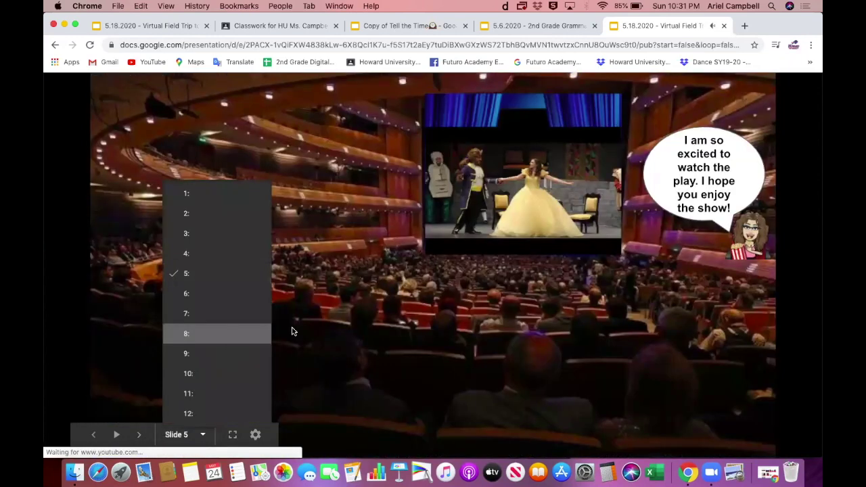
{"action": "left_click", "coordinate": [176, 437]}
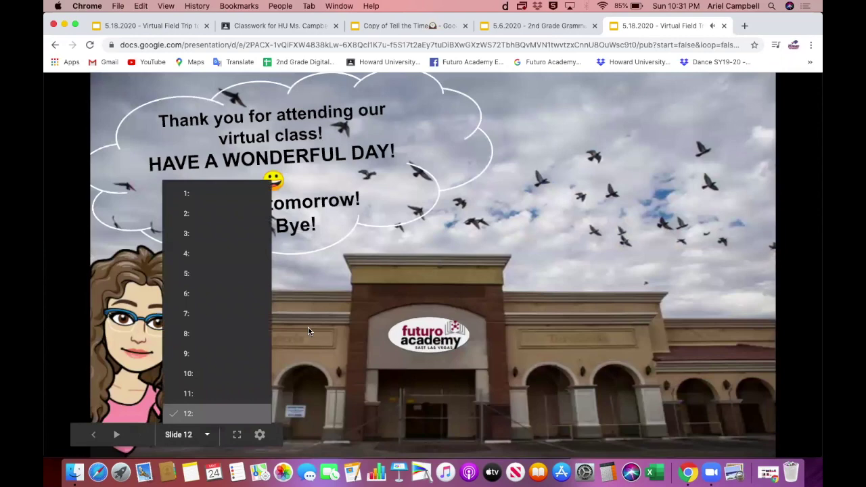
{"action": "left_click", "coordinate": [184, 398]}
{"action": "key", "text": "XF86AudioRaiseVolume"}
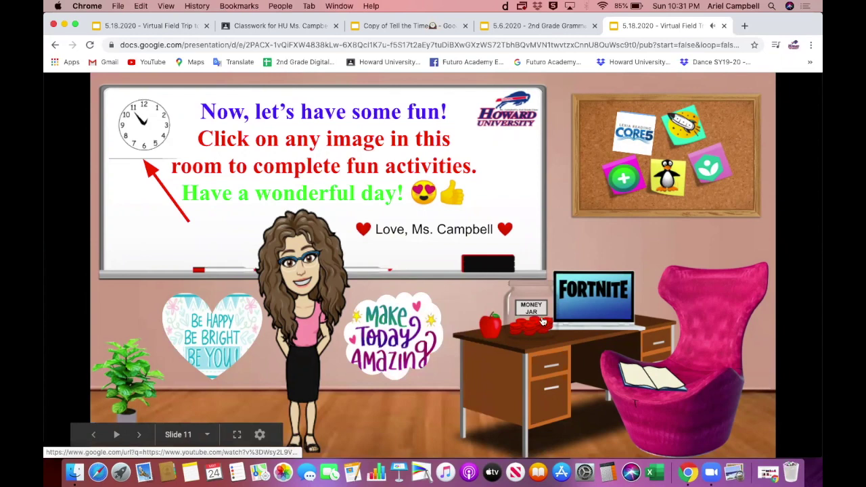
Test the YouTube video and Edpuzzle image links on the classroom slide, closing their tabs
{"action": "left_click", "coordinate": [461, 128]}
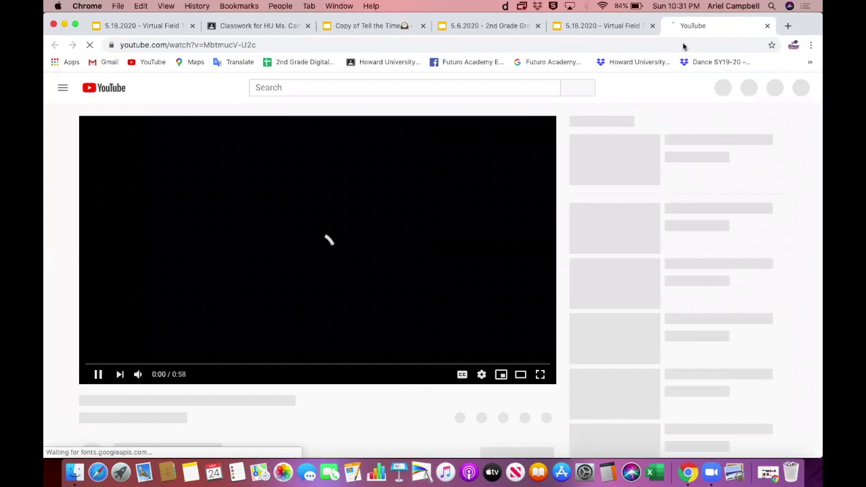
{"action": "key", "text": "super+w"}
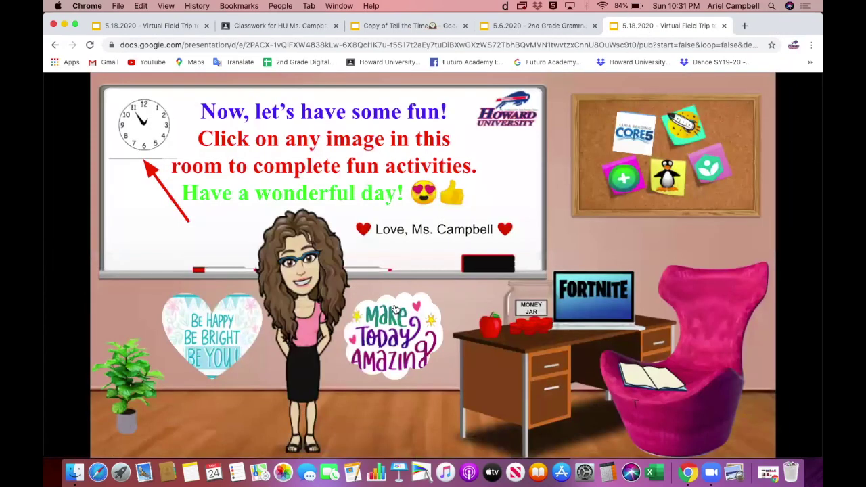
{"action": "left_click", "coordinate": [499, 122]}
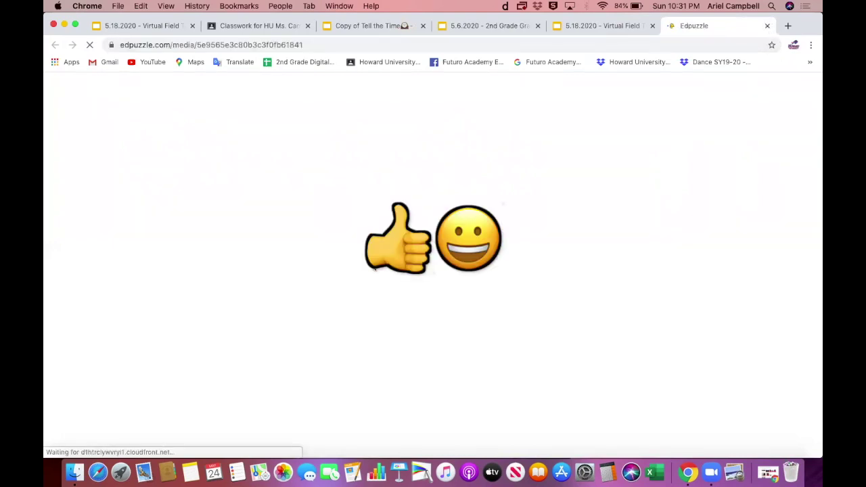
{"action": "left_click", "coordinate": [768, 26]}
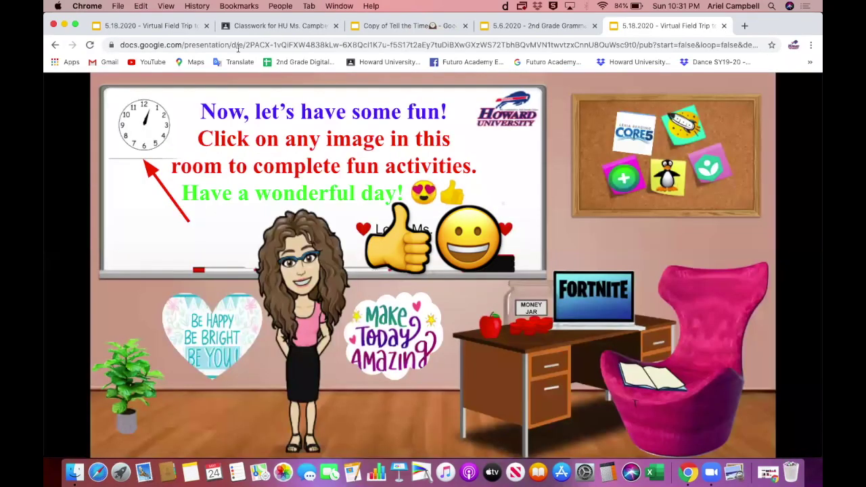
Review the Tell the Time and 2nd Grade Grammar decks, then return to the Classroom draft
{"action": "left_click", "coordinate": [368, 27]}
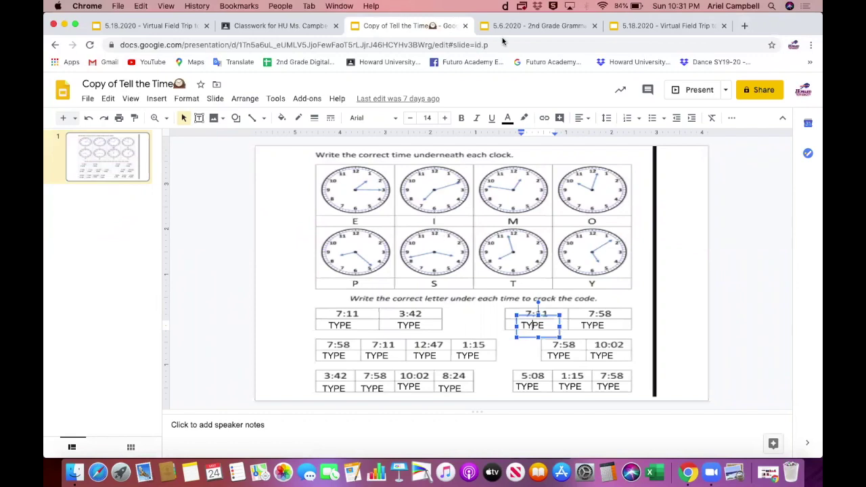
{"action": "left_click", "coordinate": [501, 27]}
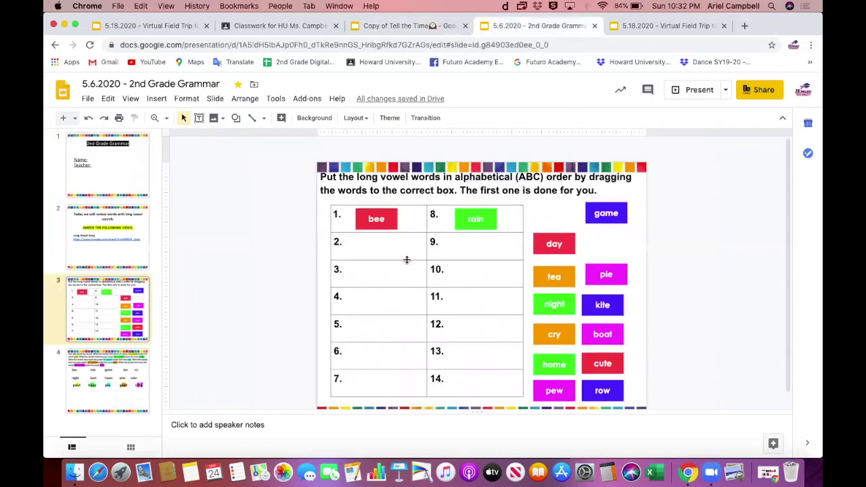
{"action": "left_click", "coordinate": [403, 28]}
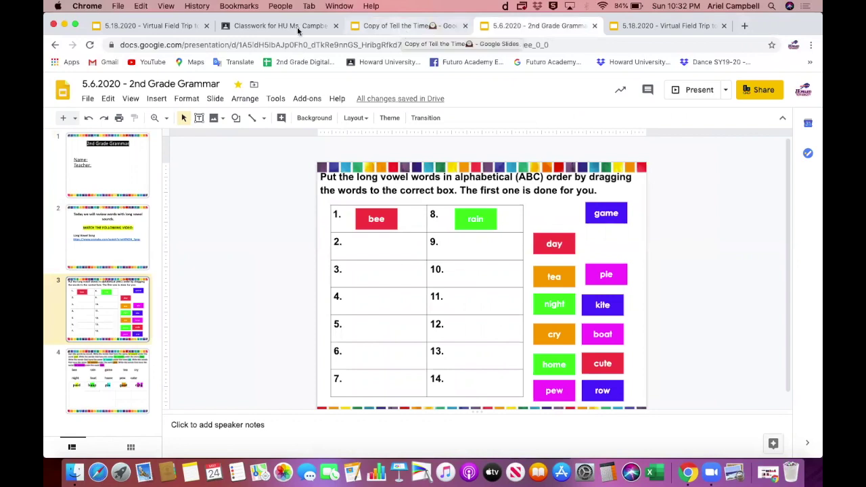
{"action": "left_click", "coordinate": [281, 26]}
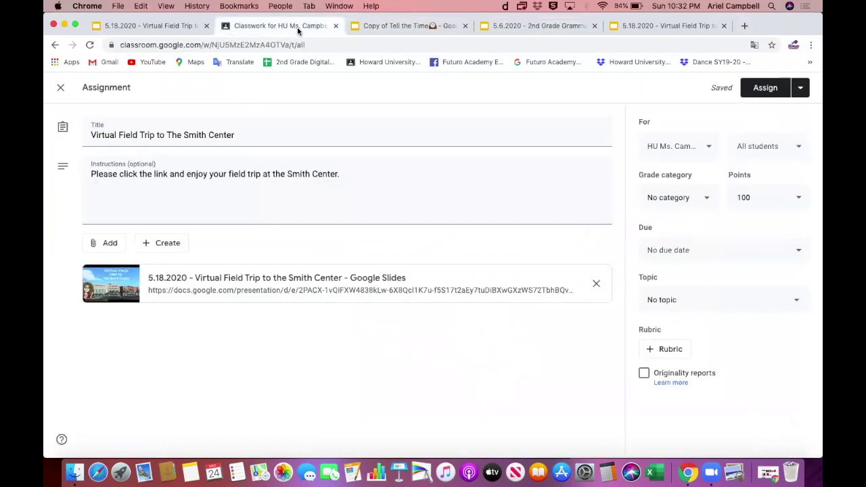
Retitle the assignment 'Interactive Google Slides Activity' and end its instructions with 'complete the assignment.'
{"action": "left_click", "coordinate": [99, 134]}
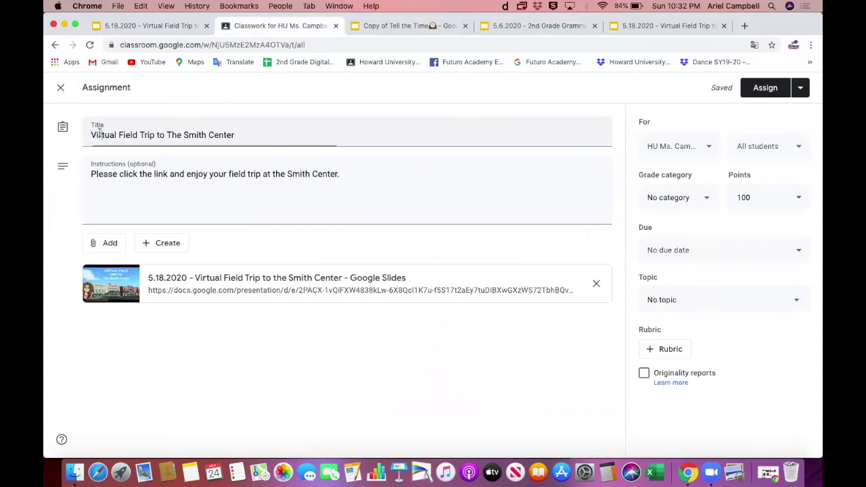
{"action": "key", "text": "super+a"}
{"action": "type", "text": "Interactive Go"}
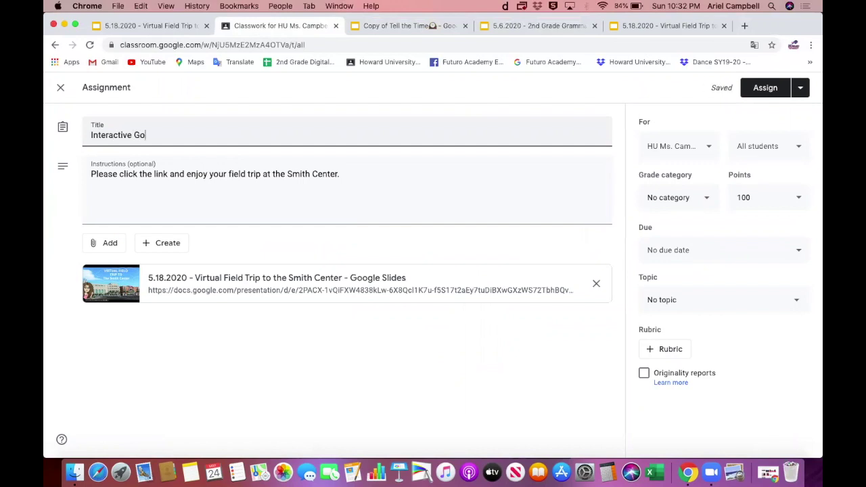
{"action": "type", "text": "ogle Slides Activity"}
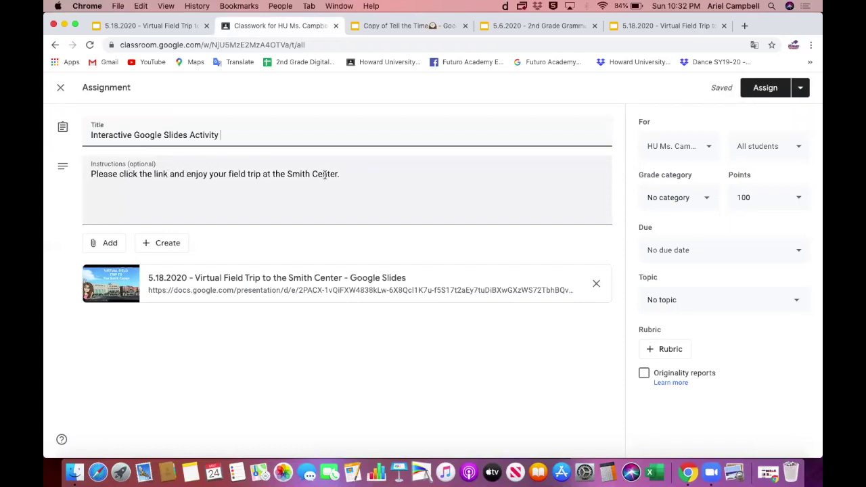
{"action": "left_click_drag", "start_coordinate": [339, 174], "coordinate": [187, 174]}
{"action": "type", "text": "complete the assignment."}
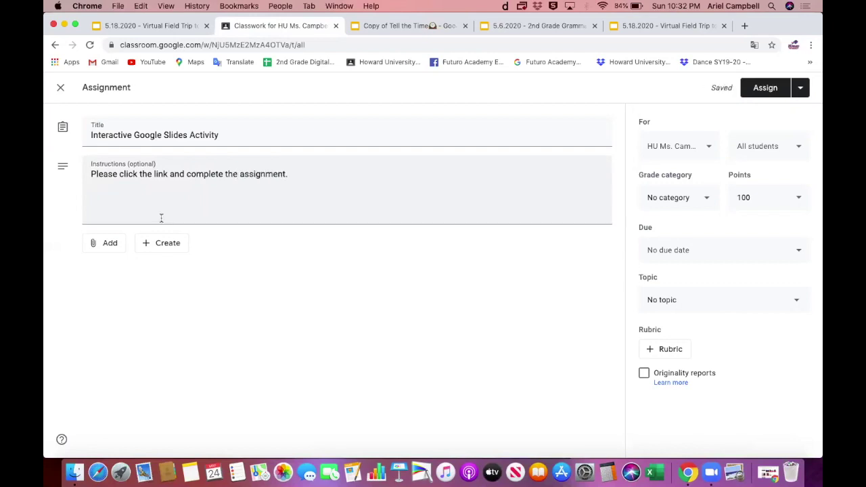
Choose to attach a web link to the assignment
{"action": "left_click", "coordinate": [110, 245]}
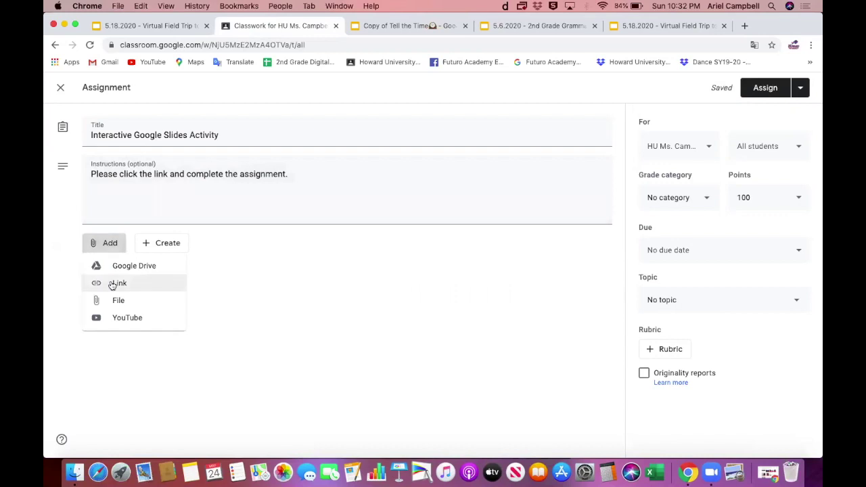
{"action": "left_click", "coordinate": [155, 278]}
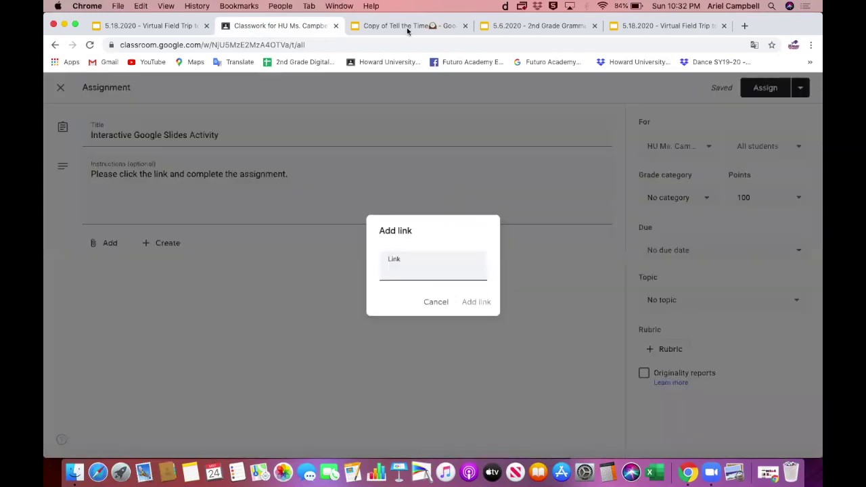
{"action": "left_click", "coordinate": [406, 26]}
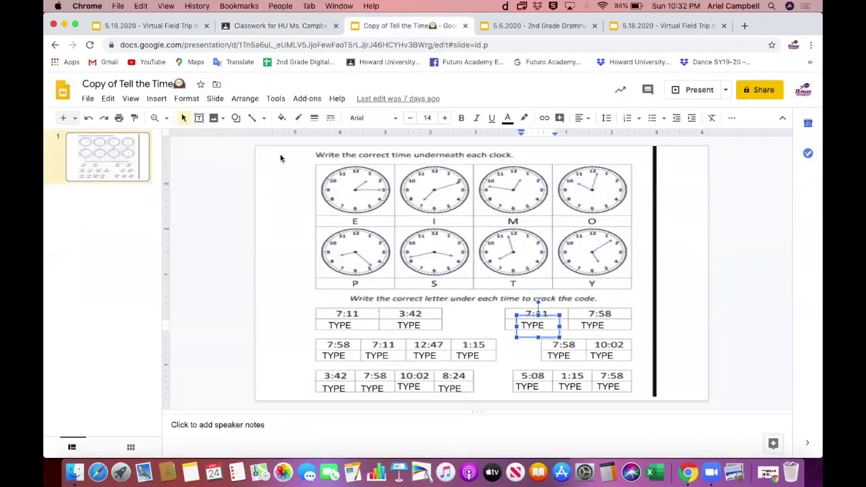
{"action": "left_click", "coordinate": [268, 44]}
{"action": "left_click", "coordinate": [141, 5]}
{"action": "left_click", "coordinate": [152, 56]}
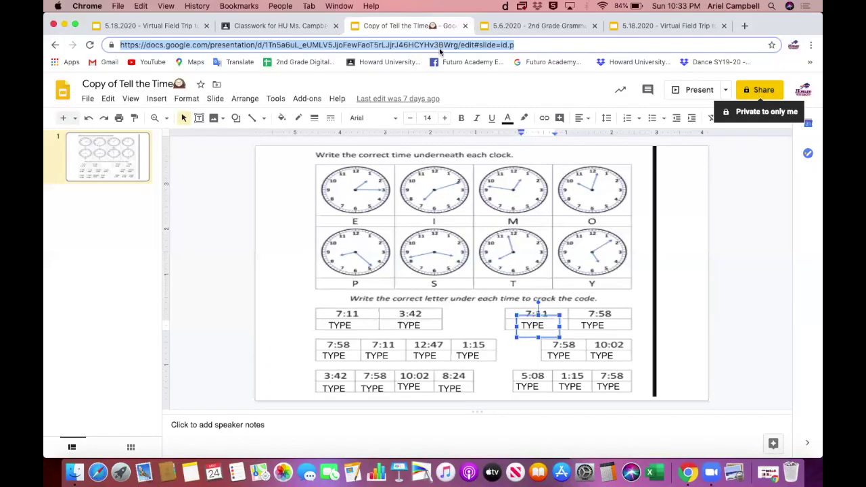
{"action": "right_click", "coordinate": [440, 51]}
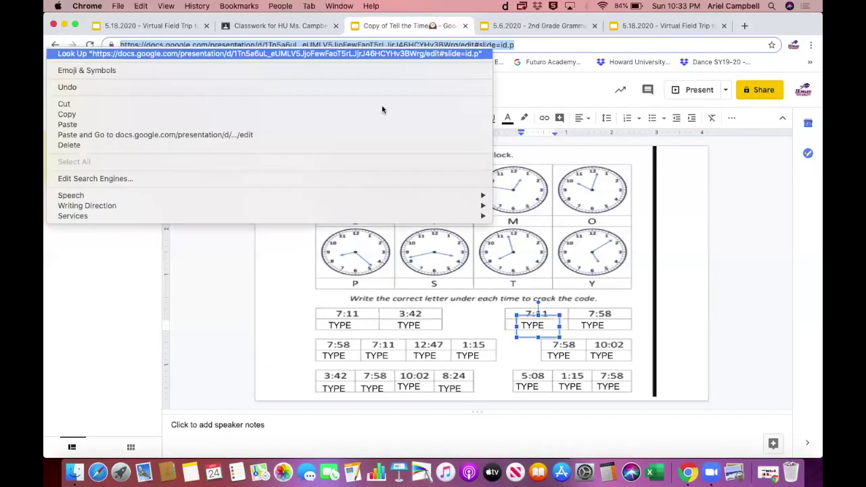
{"action": "left_click", "coordinate": [306, 31]}
{"action": "left_click", "coordinate": [284, 26]}
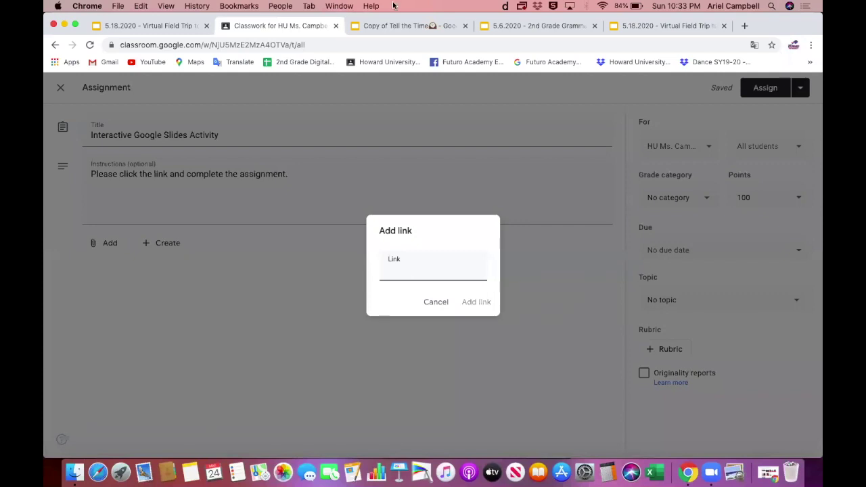
{"action": "left_click", "coordinate": [390, 27]}
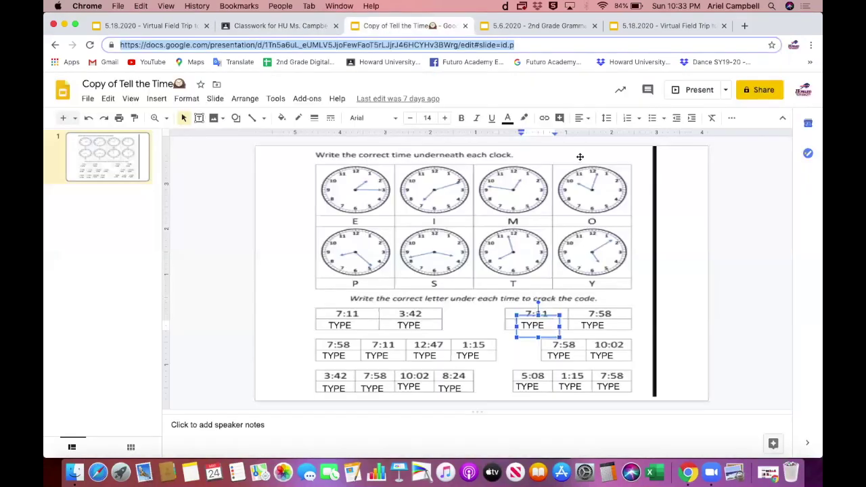
{"action": "left_click", "coordinate": [762, 91]}
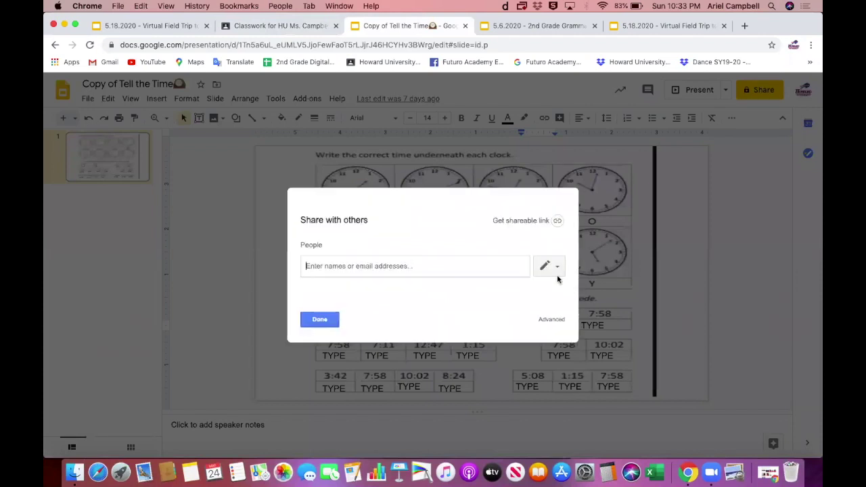
Turn on link sharing for Copy of Tell the Time, limited to Futuro Academy Charter School
{"action": "left_click", "coordinate": [557, 221]}
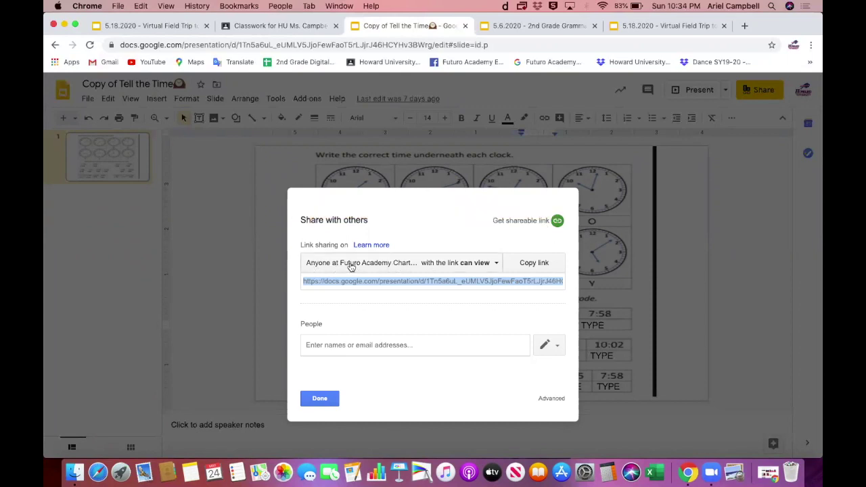
{"action": "left_click", "coordinate": [486, 267]}
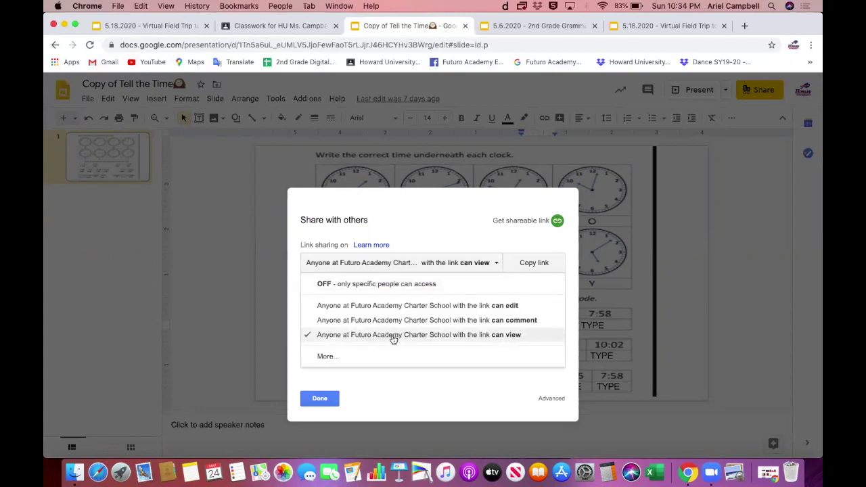
{"action": "left_click", "coordinate": [325, 357]}
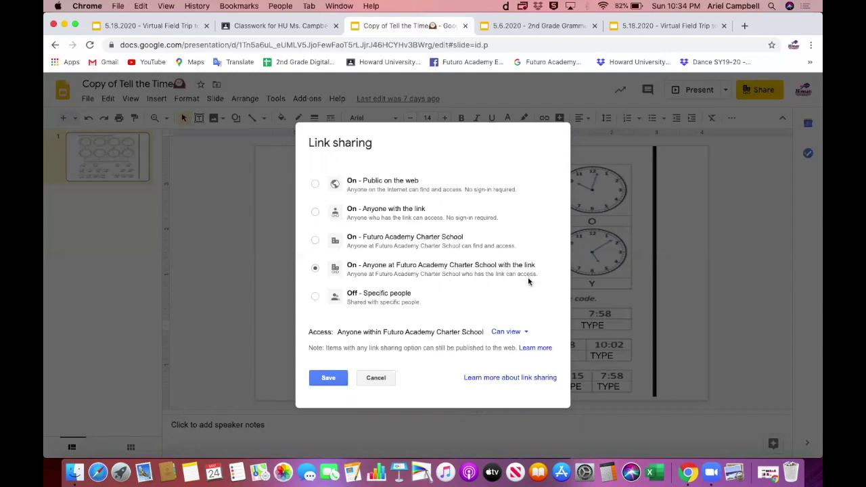
{"action": "left_click", "coordinate": [326, 377]}
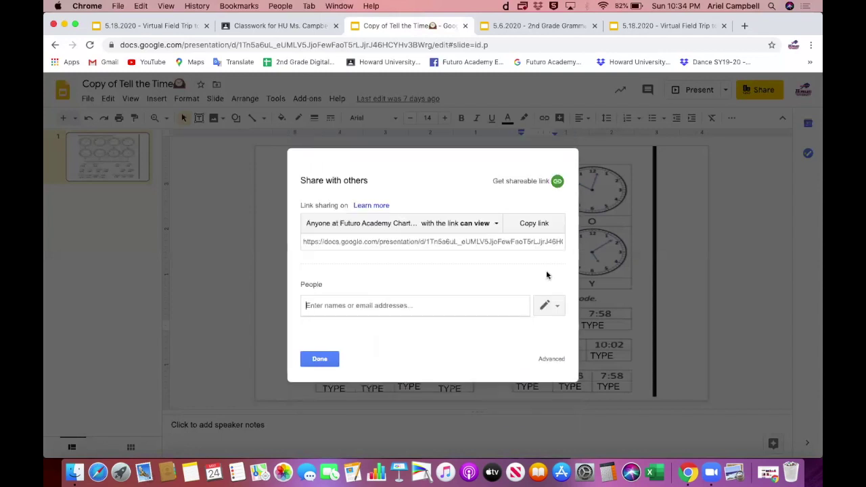
Keep the link at 'can view', copy it, and return to the Classroom assignment
{"action": "left_click", "coordinate": [557, 310]}
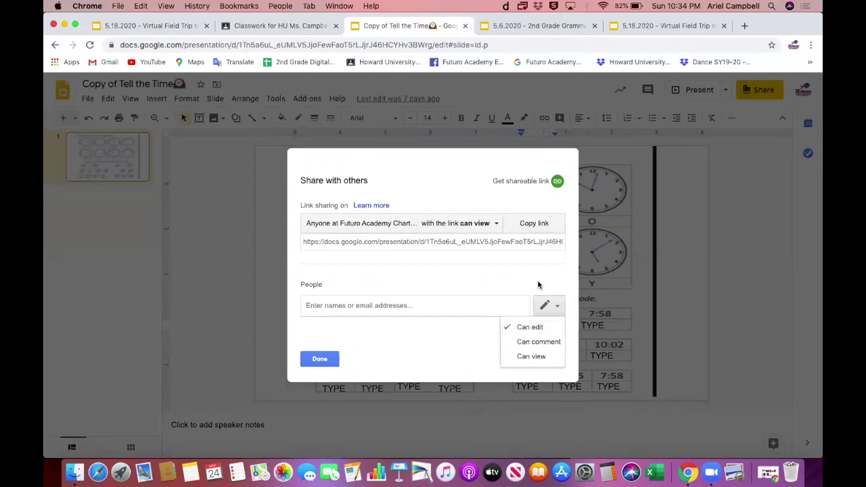
{"action": "left_click", "coordinate": [548, 305]}
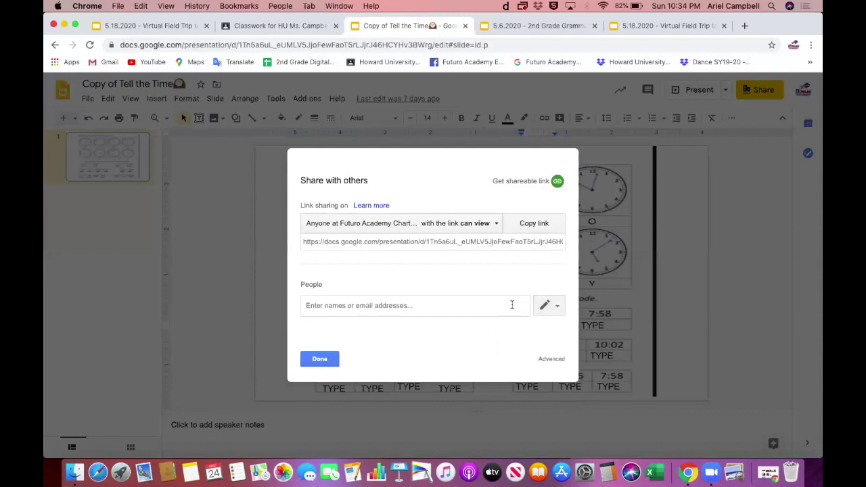
{"action": "left_click", "coordinate": [490, 224]}
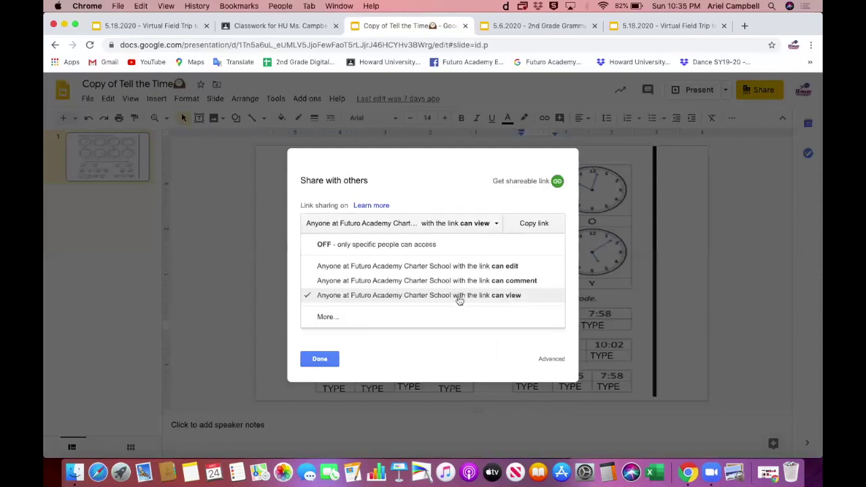
{"action": "left_click", "coordinate": [490, 231]}
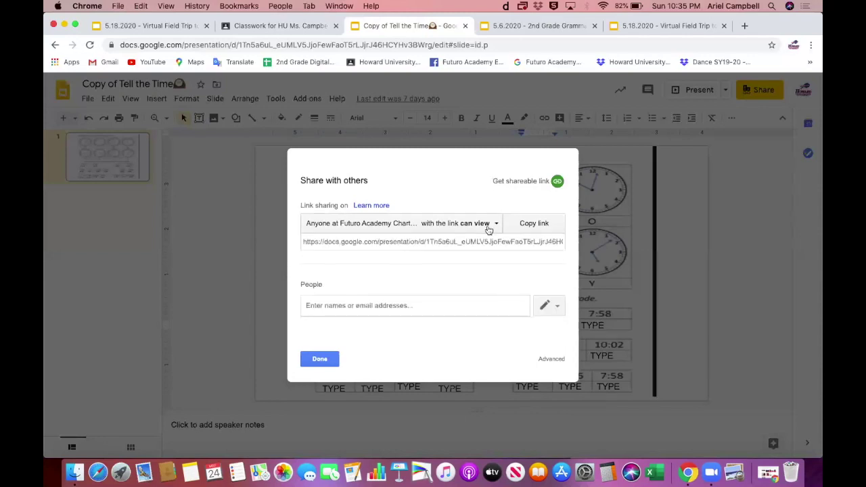
{"action": "left_click", "coordinate": [530, 224]}
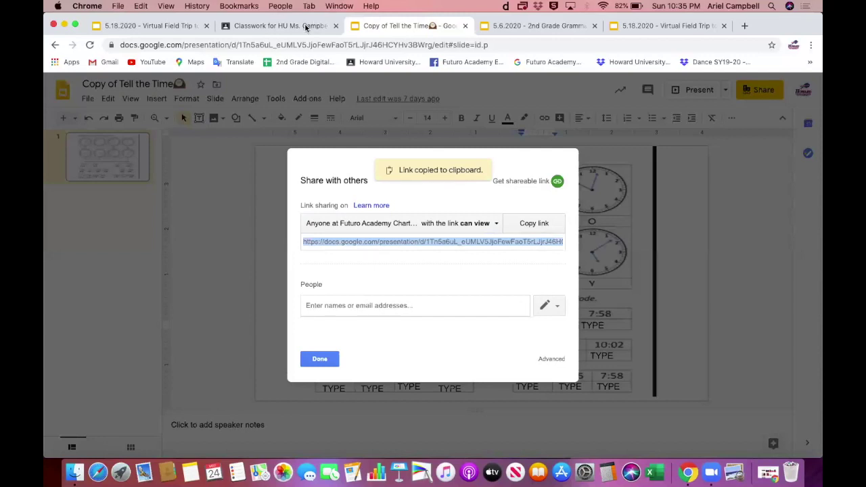
{"action": "key", "text": "ctrl+shift+Tab"}
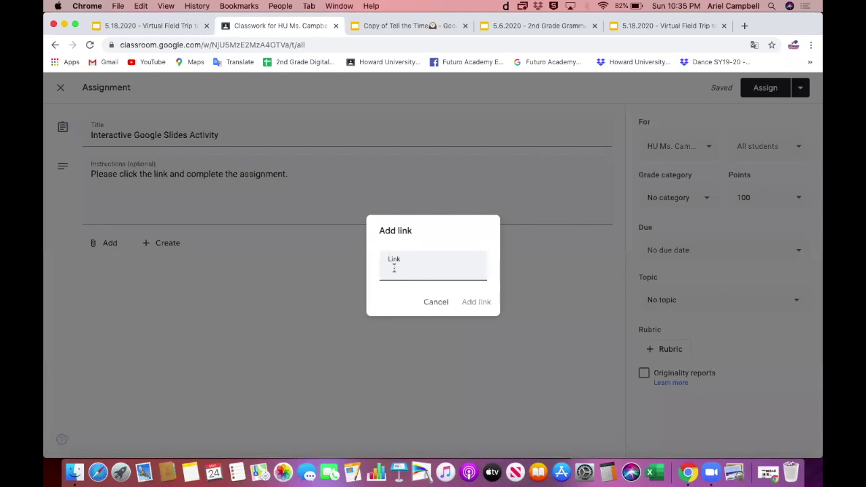
Paste the Copy of Tell the Time share link and attach it to the assignment
{"action": "right_click", "coordinate": [395, 268]}
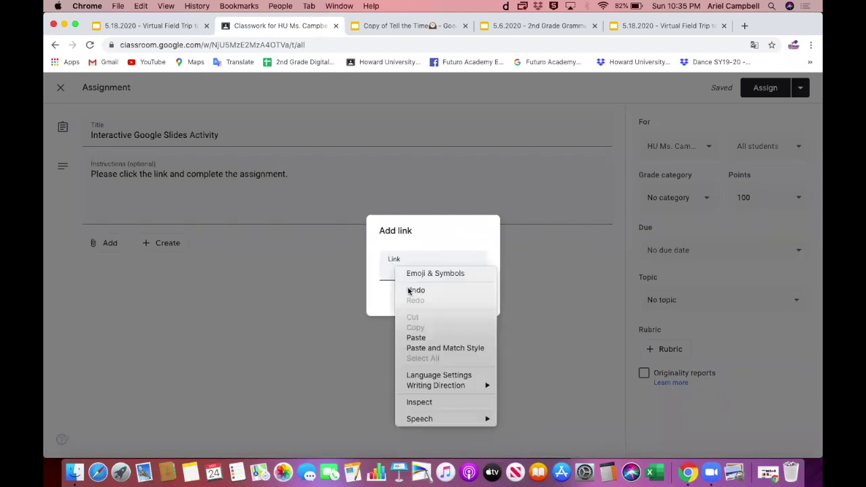
{"action": "left_click", "coordinate": [417, 337]}
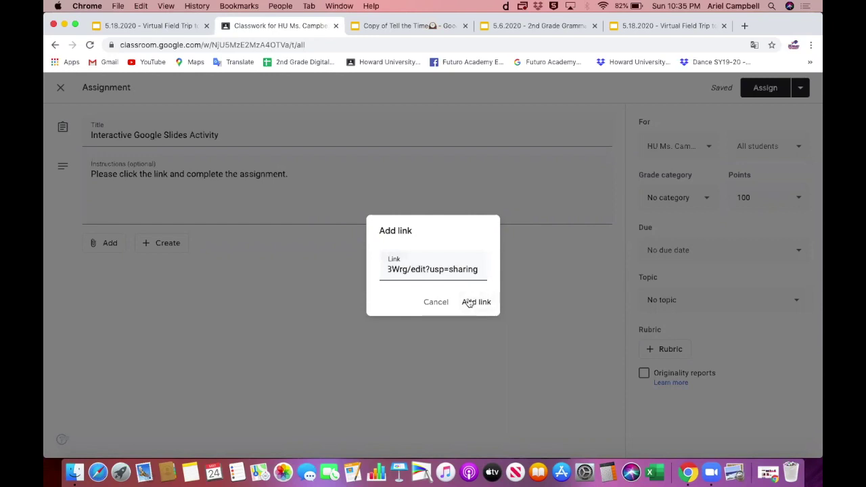
{"action": "left_click", "coordinate": [474, 302]}
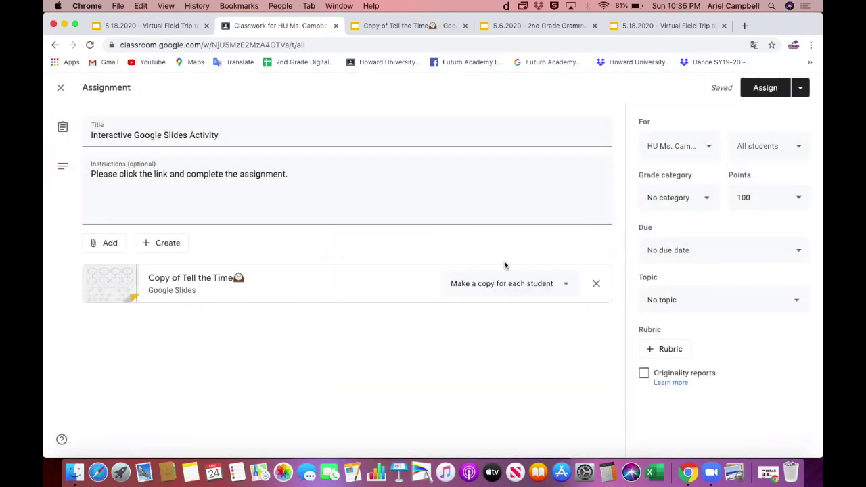
{"action": "left_click", "coordinate": [696, 148]}
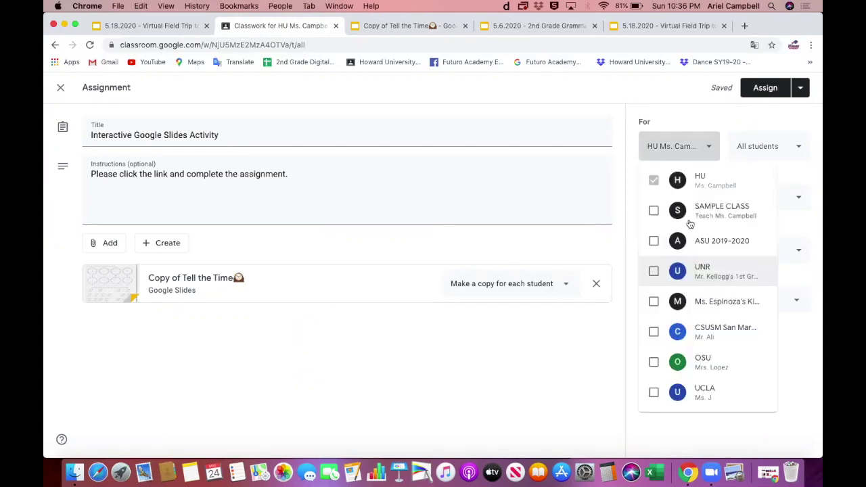